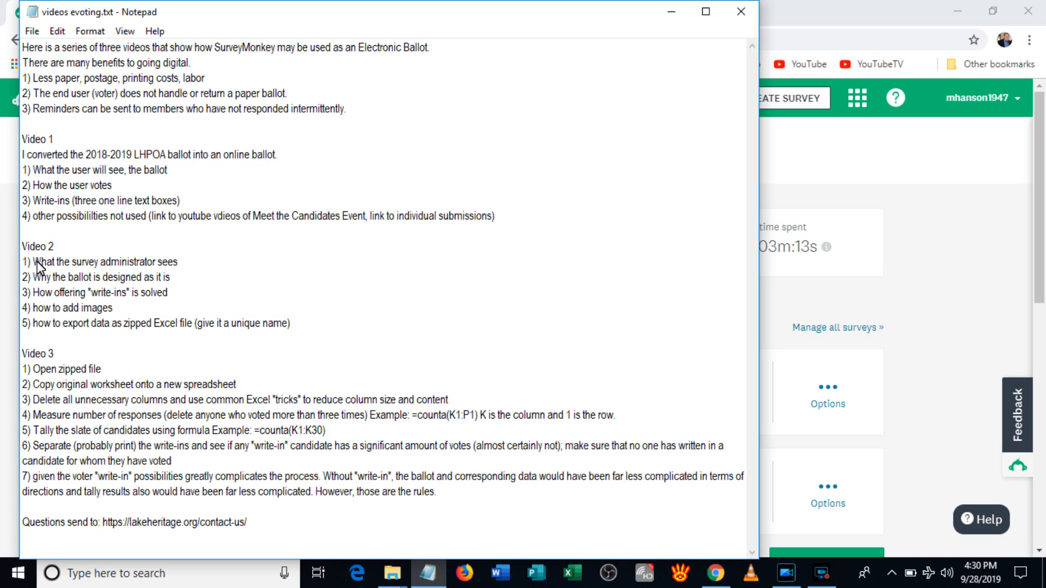
Step: Highlight the Video 2 notes in Notepad, then minimize Notepad to reveal the SurveyMonkey dashboard
left_click_drag(21, 243, 321, 330)
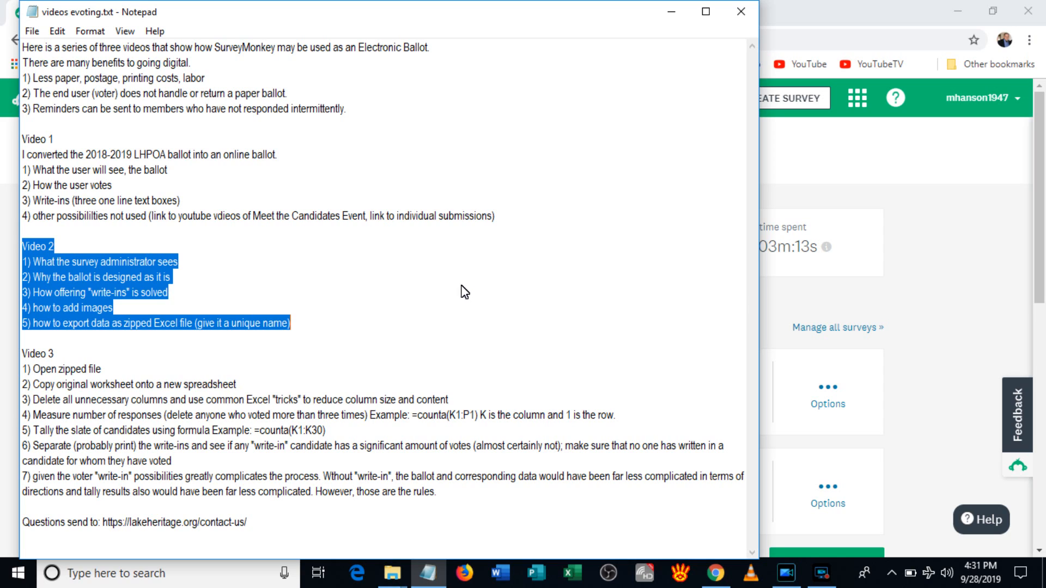
left_click(671, 12)
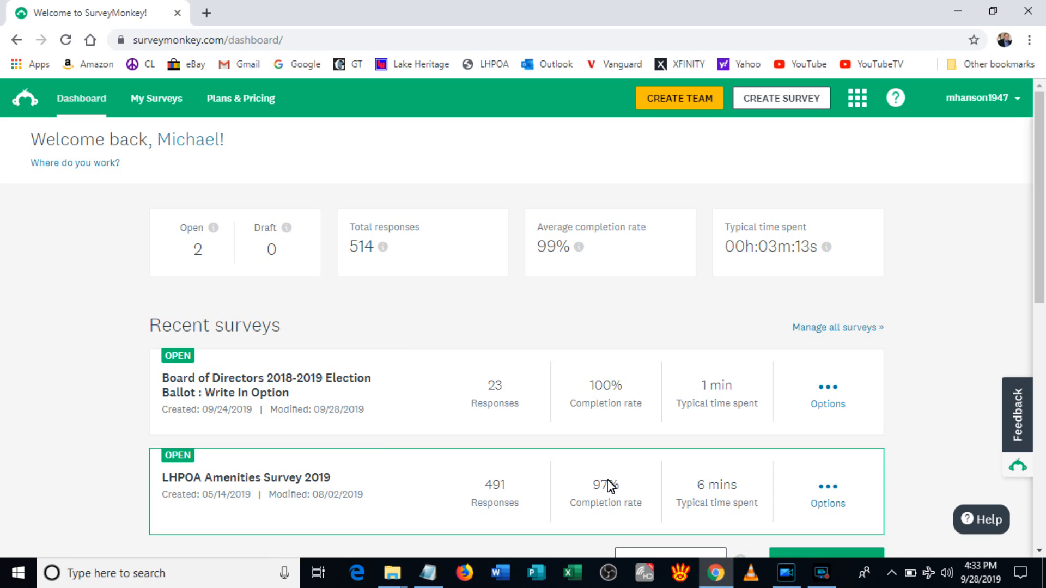
Step: Open the Board of Directors 2018-2019 Election Ballot survey from the dashboard in its Design Survey view
left_click(349, 380)
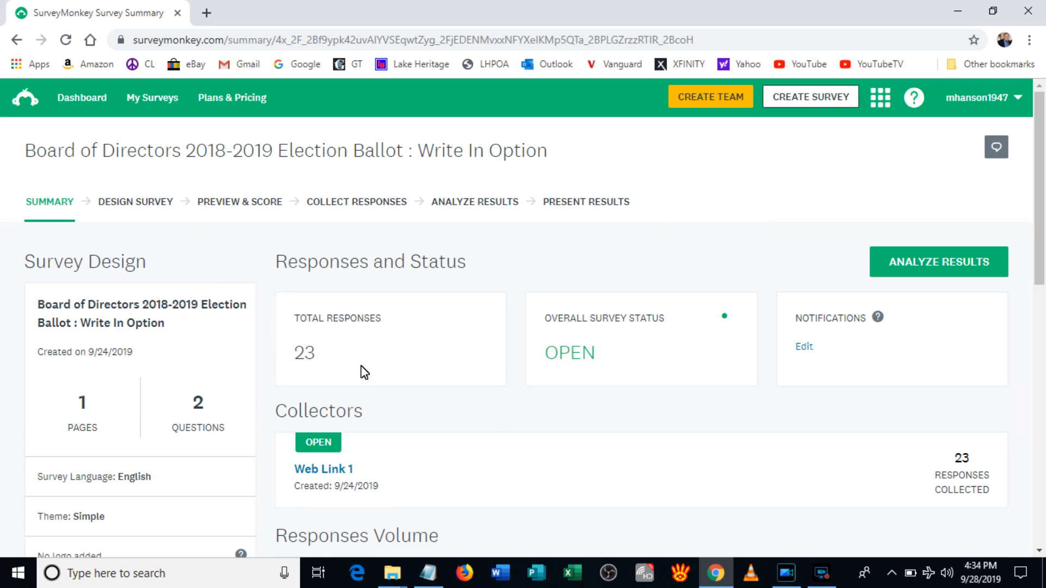
left_click(134, 202)
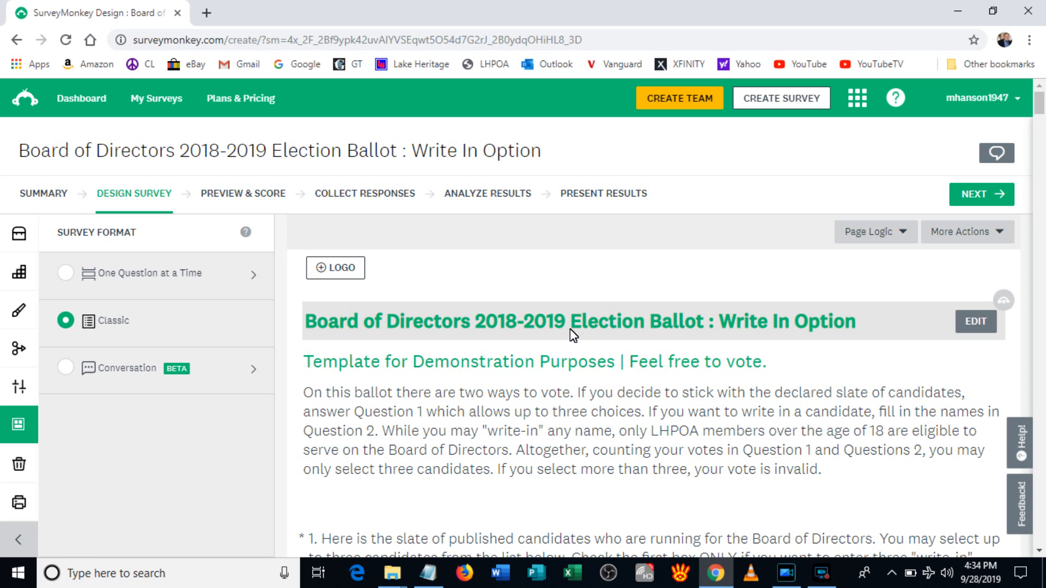
left_click(965, 321)
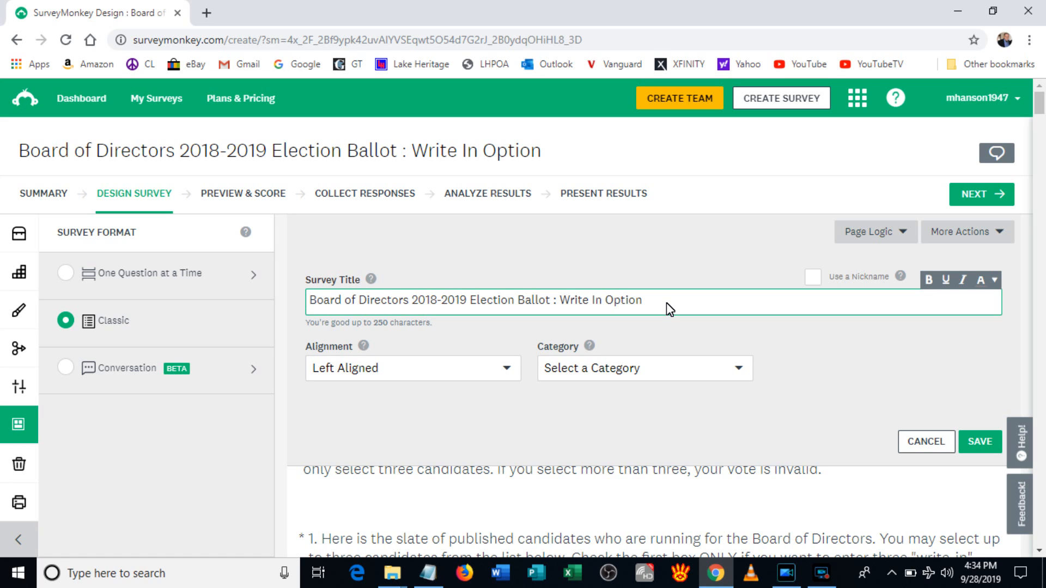
scroll(666, 303, "down", 1)
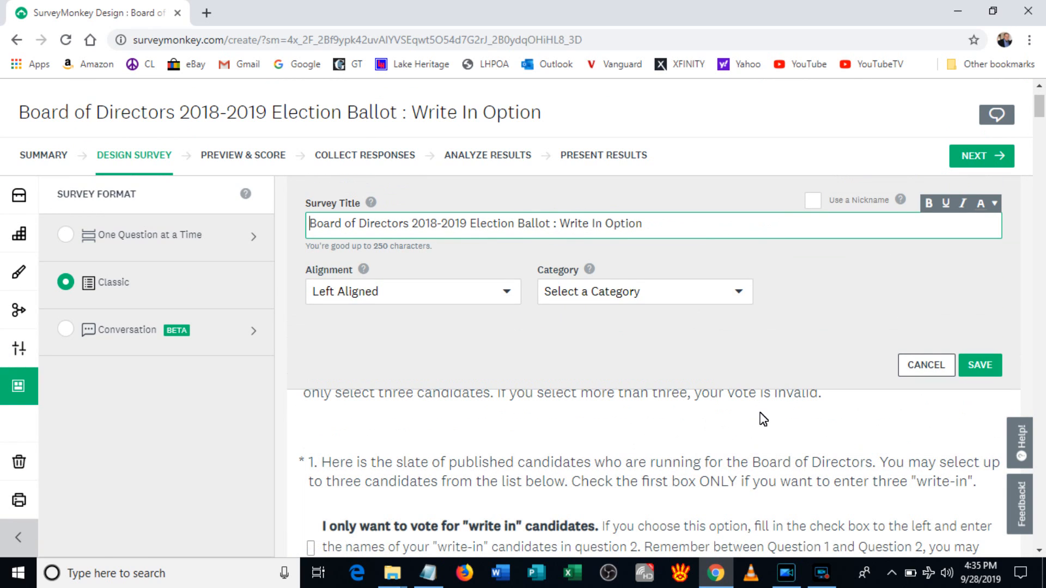
left_click(863, 430)
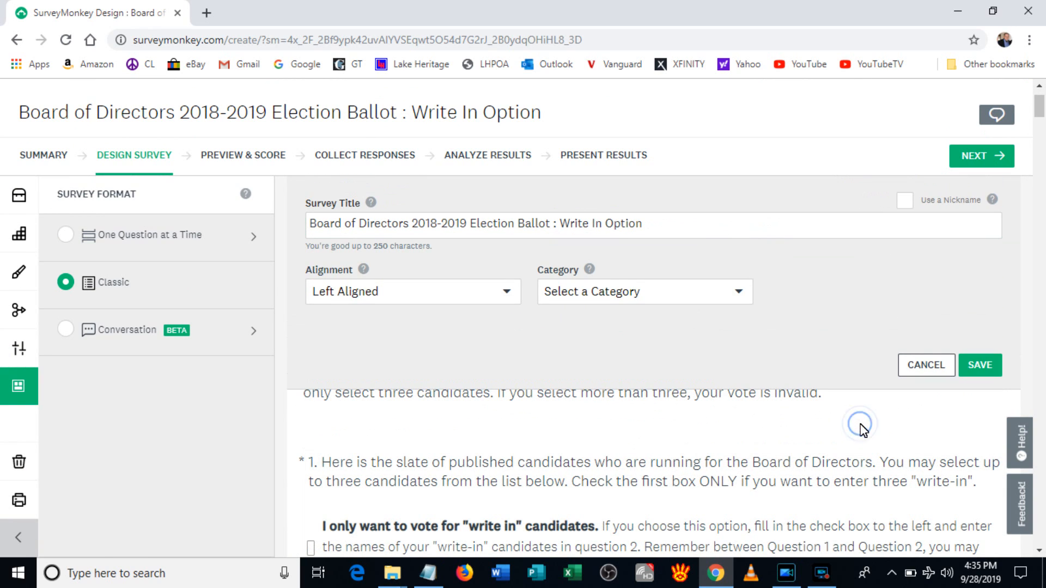
scroll(655, 376, "up", 1)
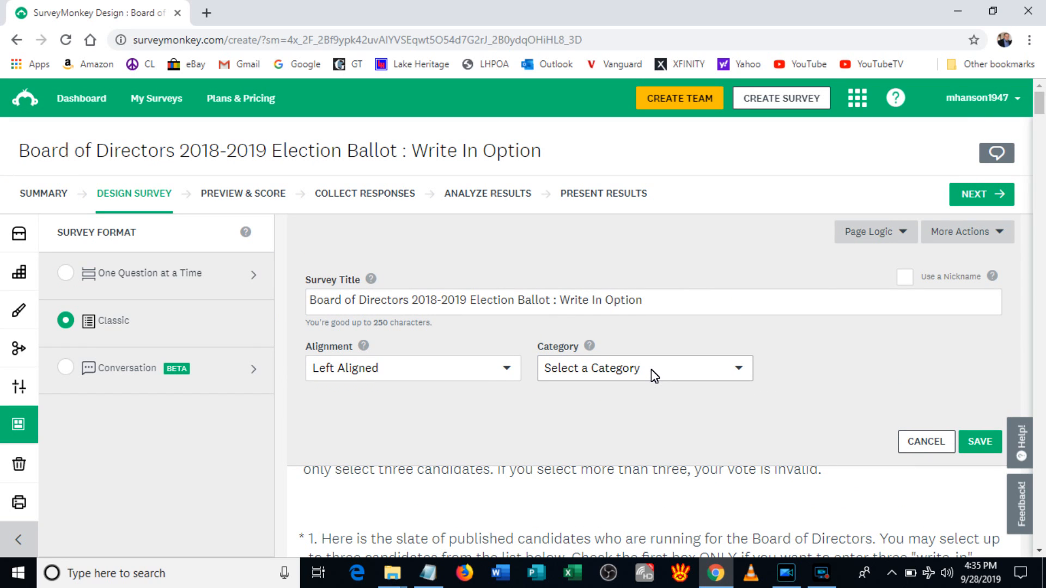
left_click(143, 194)
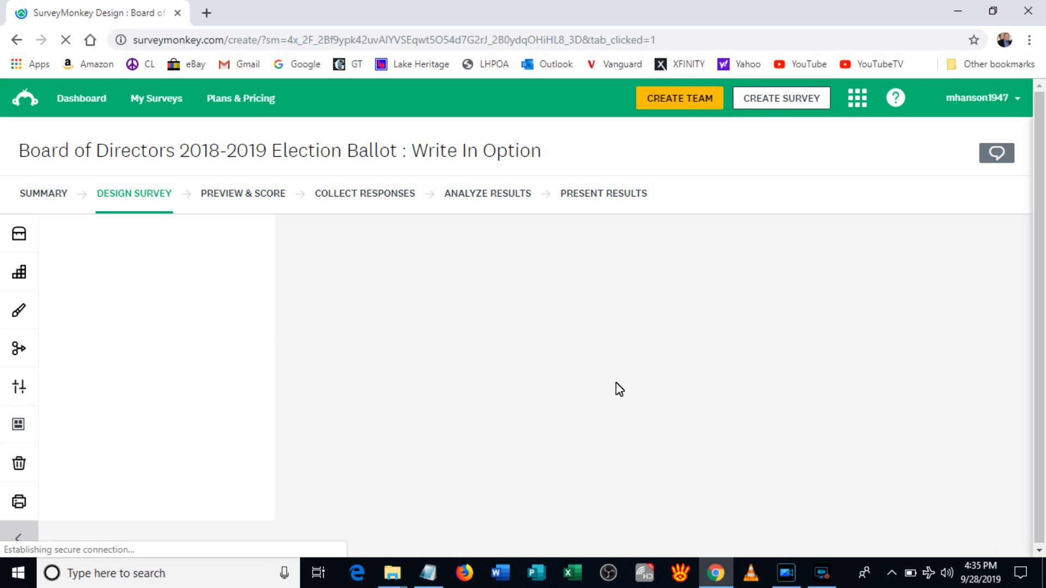
Step: Scroll the ballot's design page down to question 1 and bring up its action toolbar
scroll(619, 389, "down", 5)
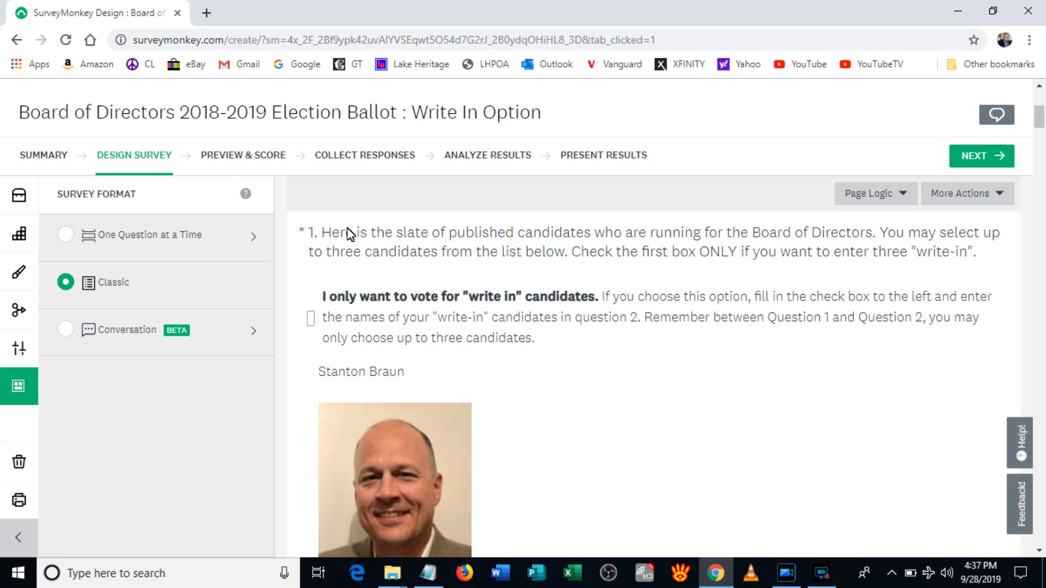
mouse_move(490, 234)
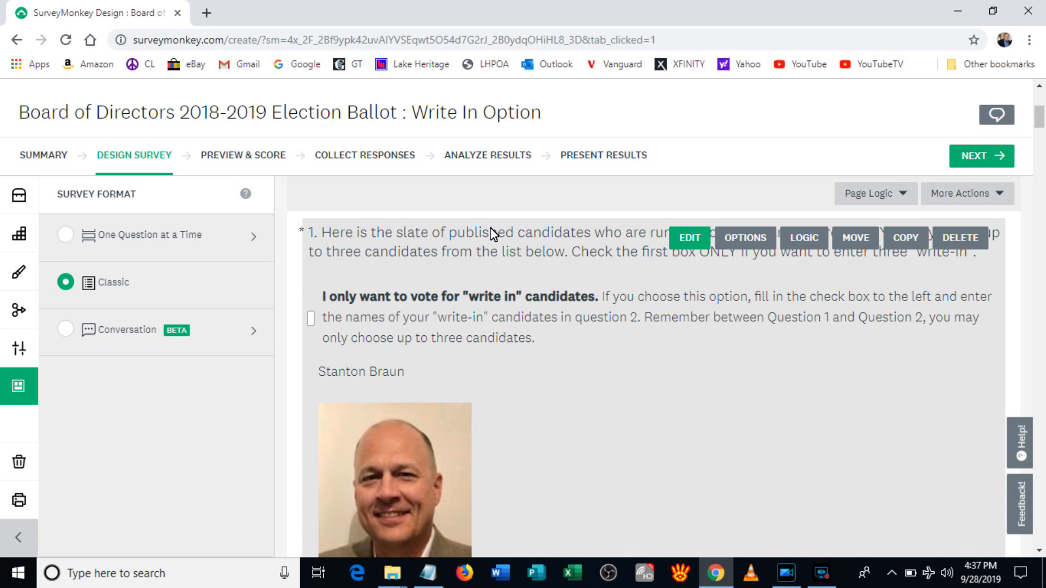
Step: Edit question 1 and bring the first candidate's answer choice, photo and address into view
left_click(689, 240)
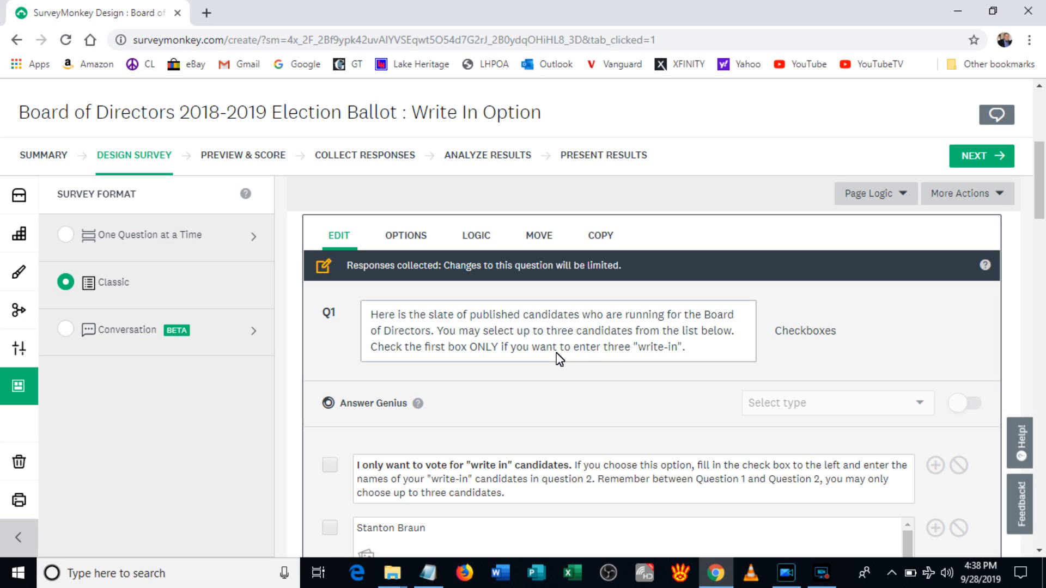
scroll(559, 360, "down", 3)
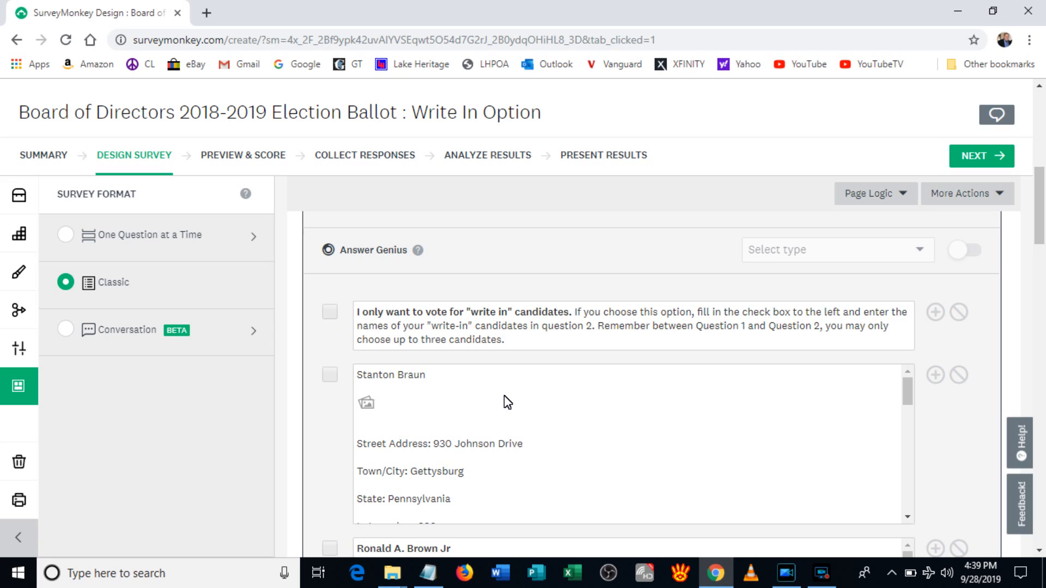
Step: Add two blank lines after the first candidate's photo in the answer text
left_click(403, 406)
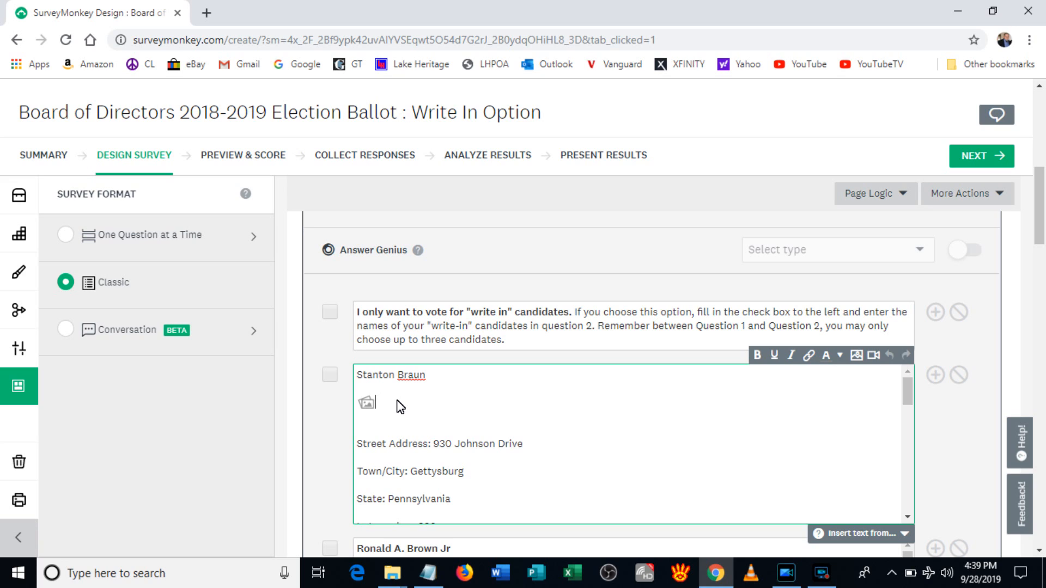
key("Return")
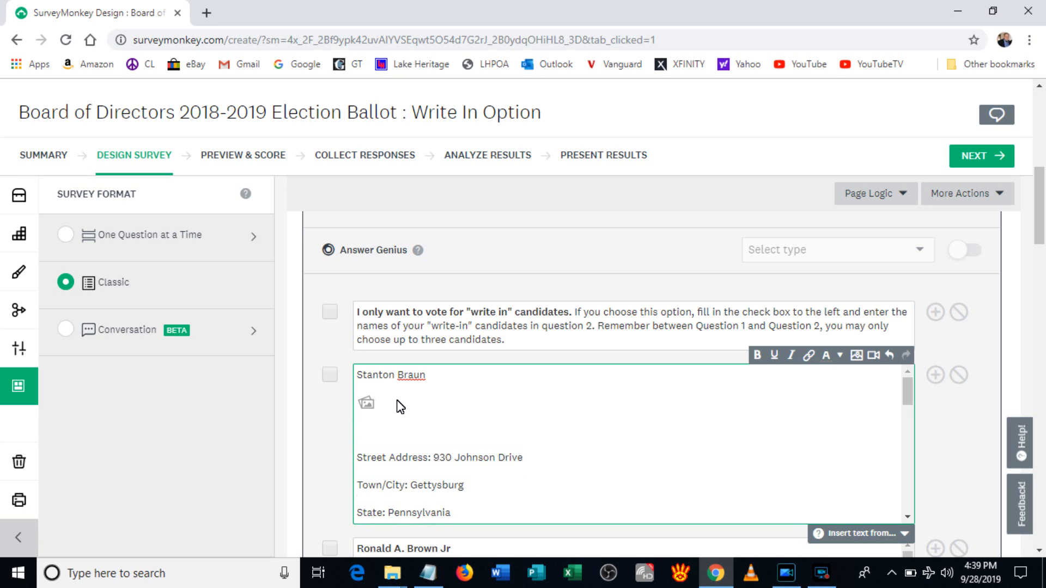
key("Return")
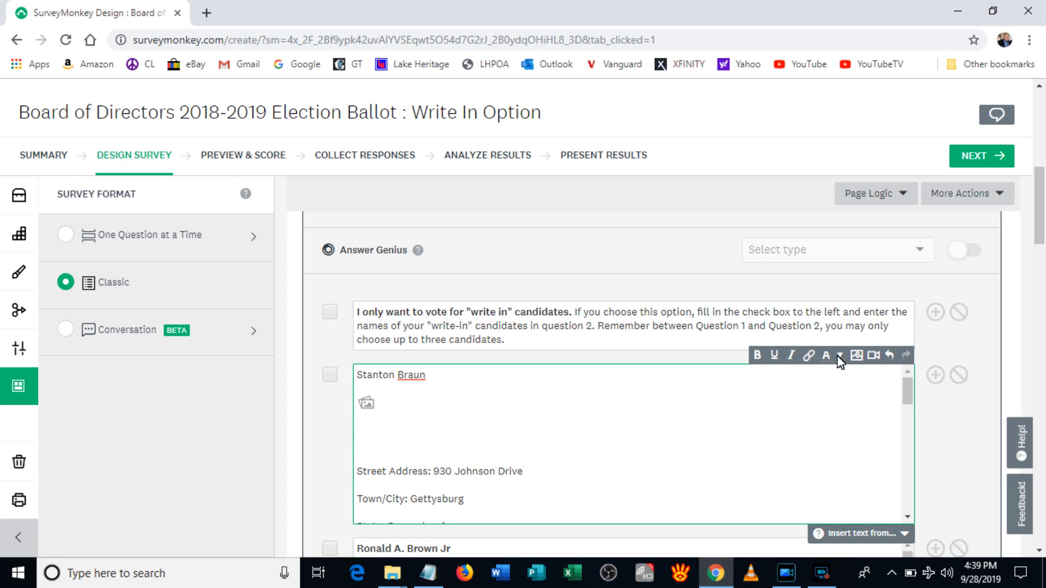
left_click(855, 355)
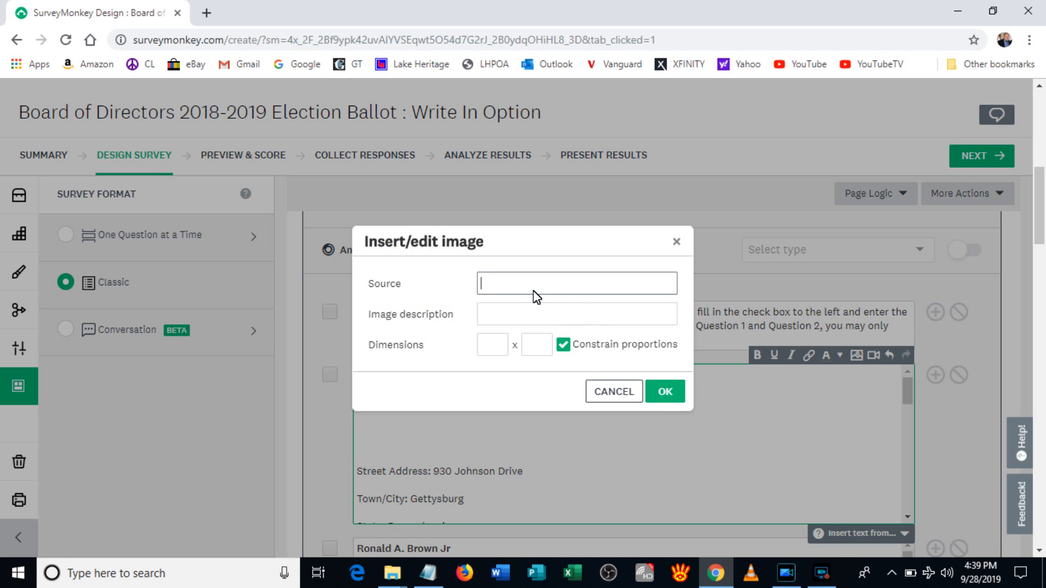
type("http://")
left_click(512, 320)
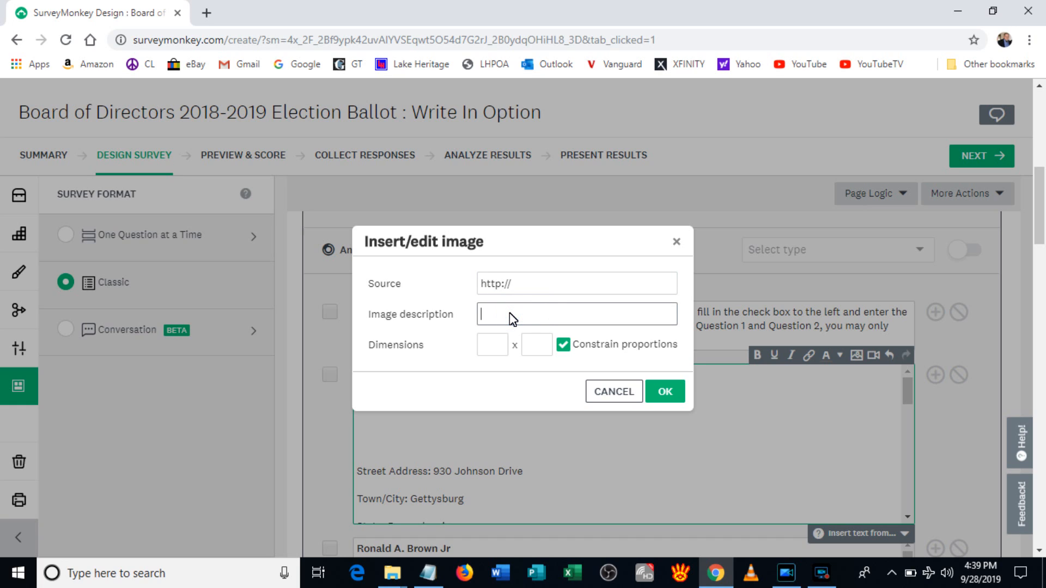
left_click(496, 352)
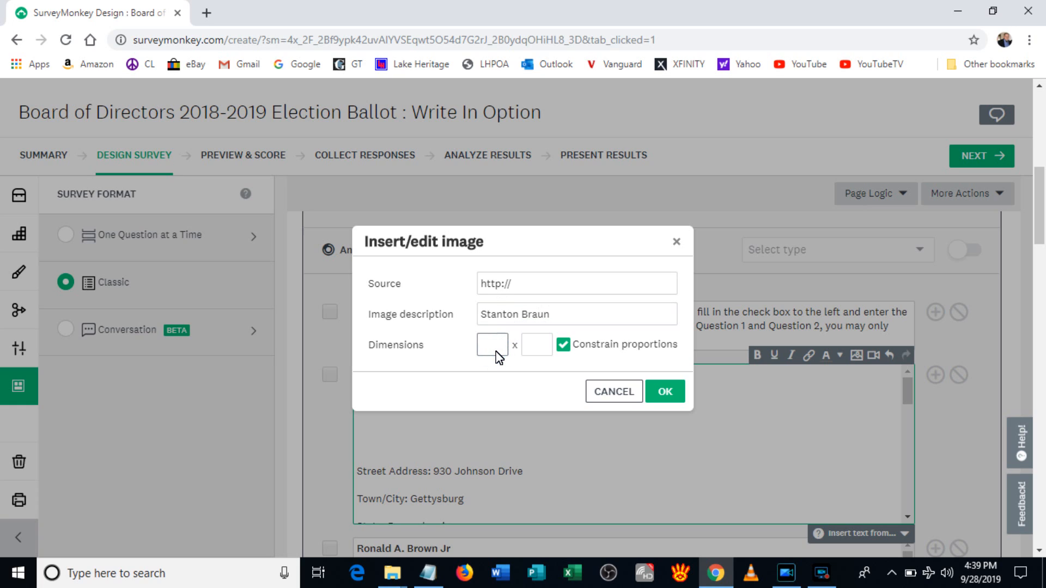
type("200")
left_click(526, 346)
type("200")
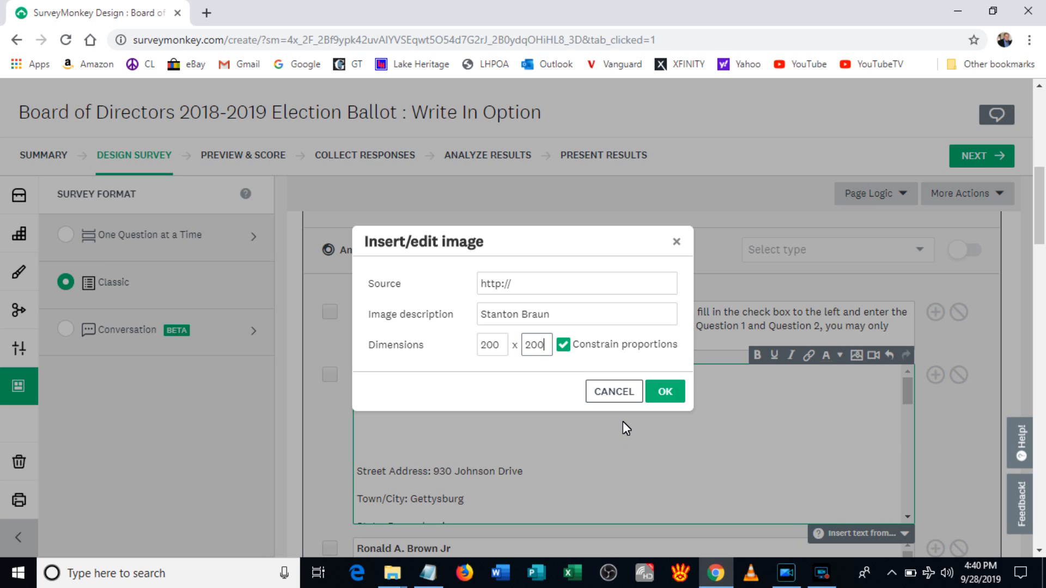
left_click(620, 392)
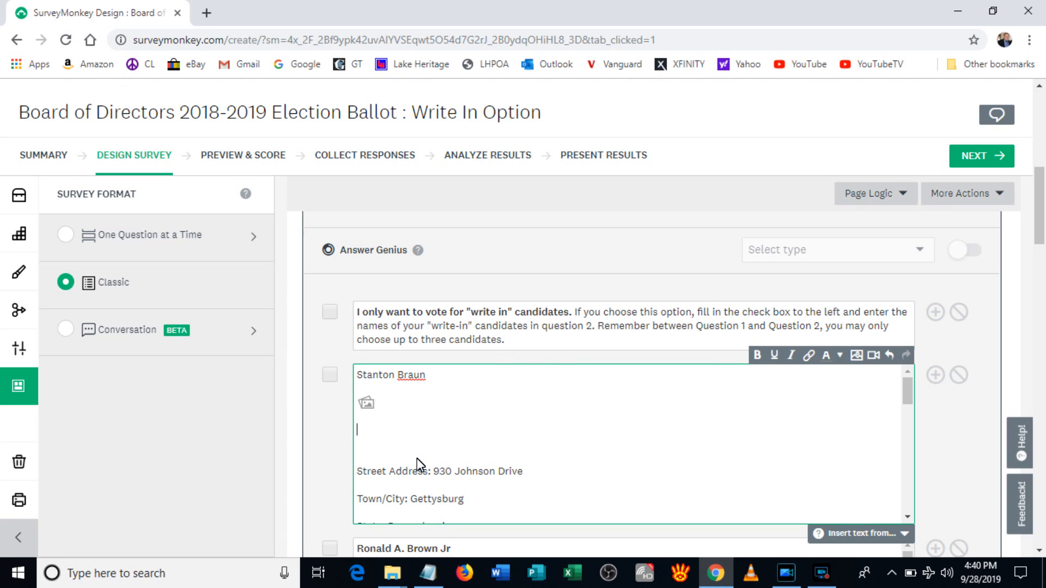
Step: Remove the blank line below the image placeholder and review the candidate's education, platform and statement
key("BackSpace")
key("BackSpace")
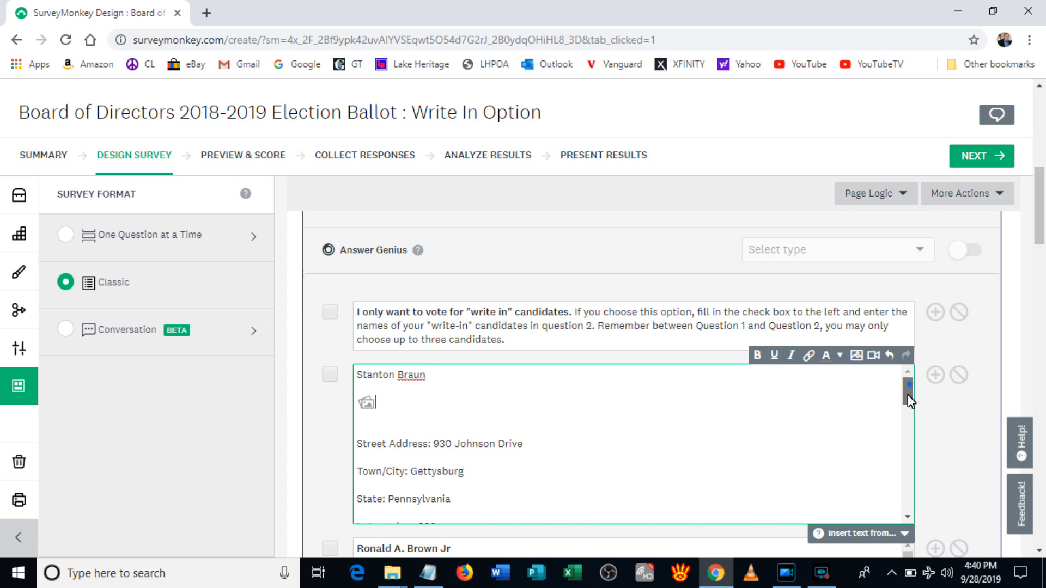
left_click_drag(909, 398, 895, 494)
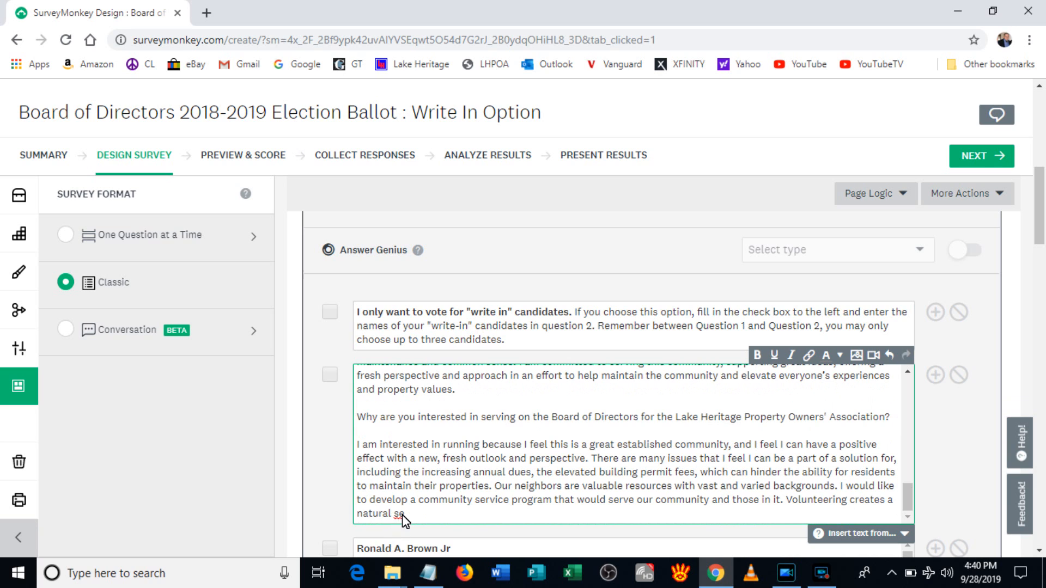
scroll(482, 456, "up", 2)
scroll(482, 457, "down", 2)
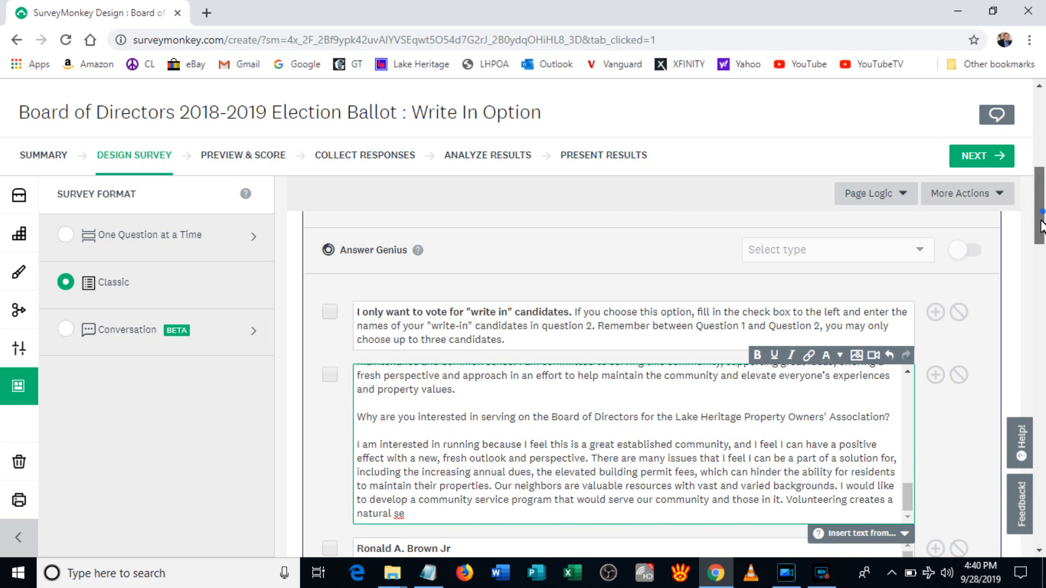
scroll(1042, 226, "down", 4)
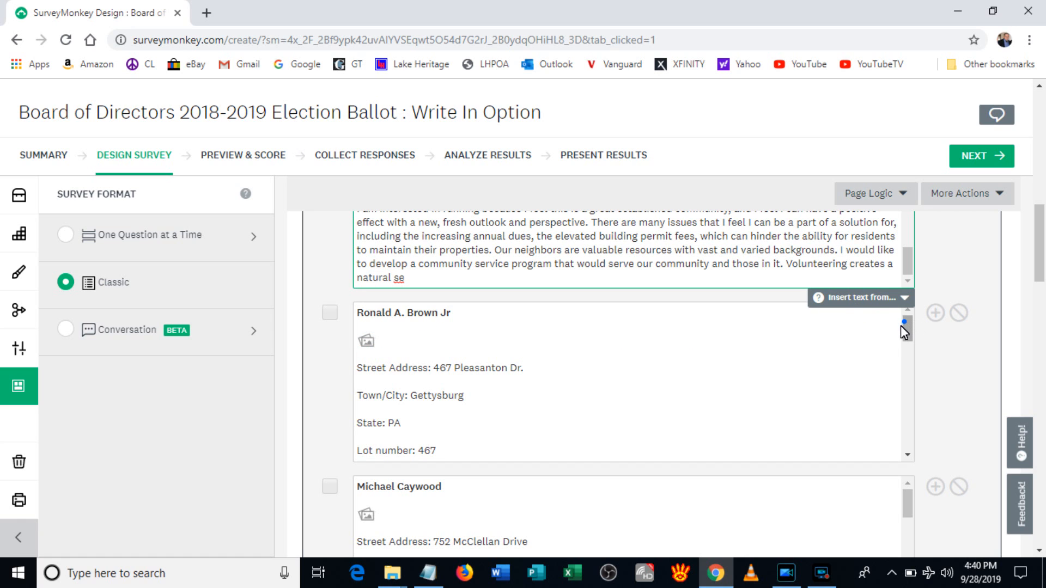
left_click_drag(901, 325, 895, 450)
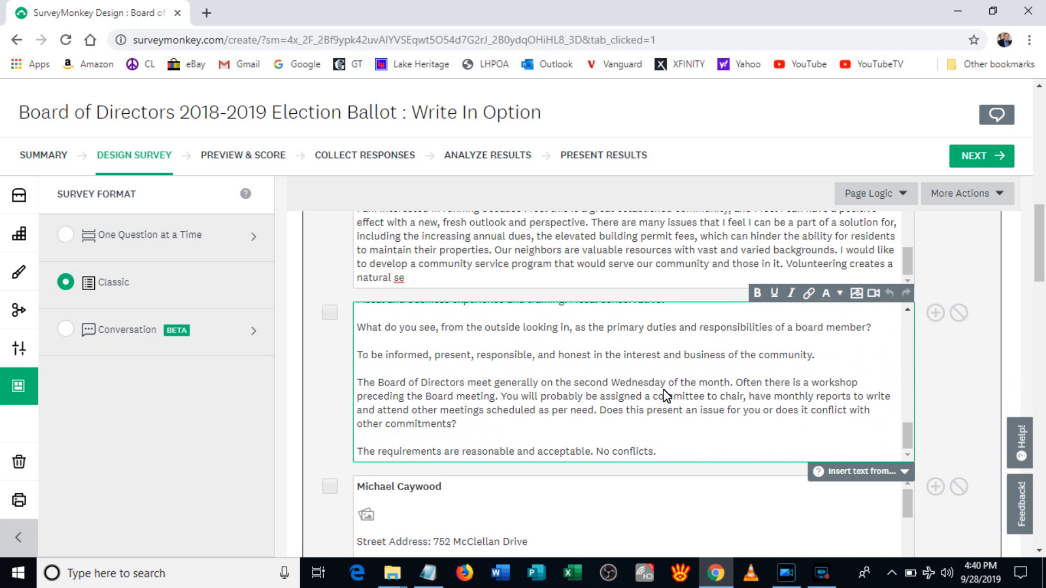
scroll(665, 394, "down", 3)
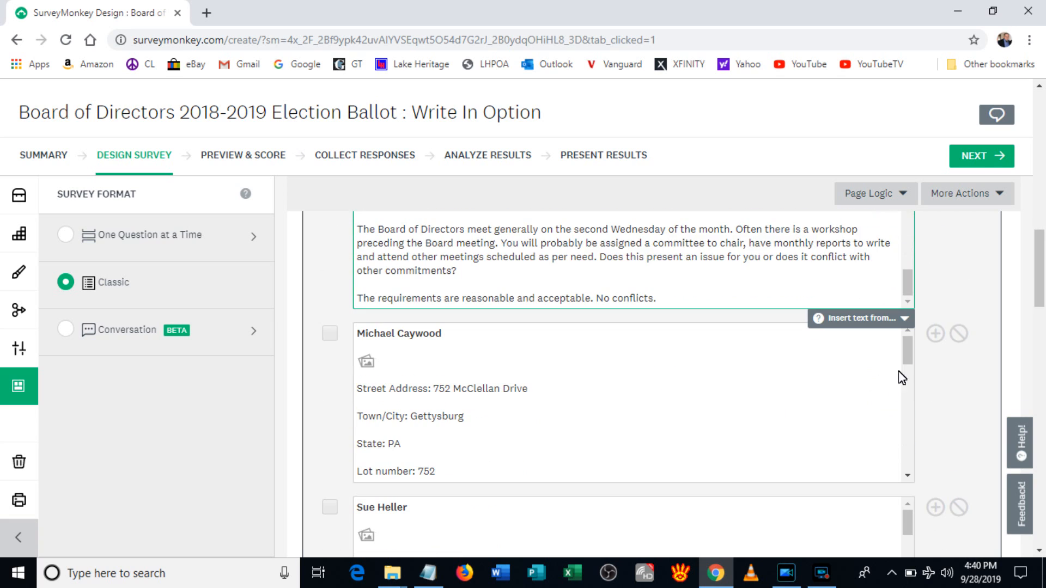
left_click_drag(907, 352, 894, 472)
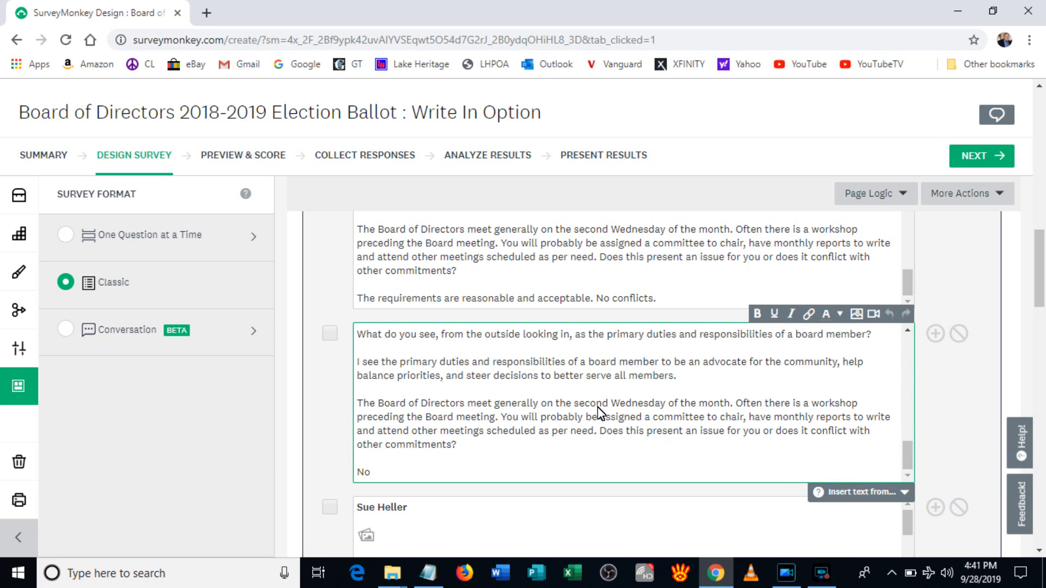
scroll(599, 412, "down", 3)
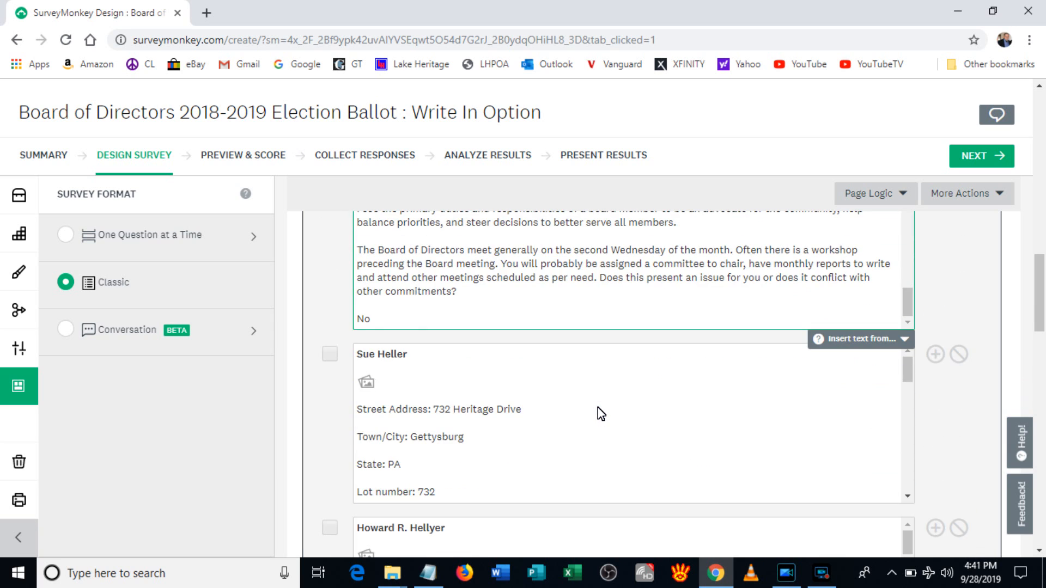
scroll(601, 414, "down", 2)
scroll(601, 414, "up", 2)
left_click_drag(905, 372, 907, 477)
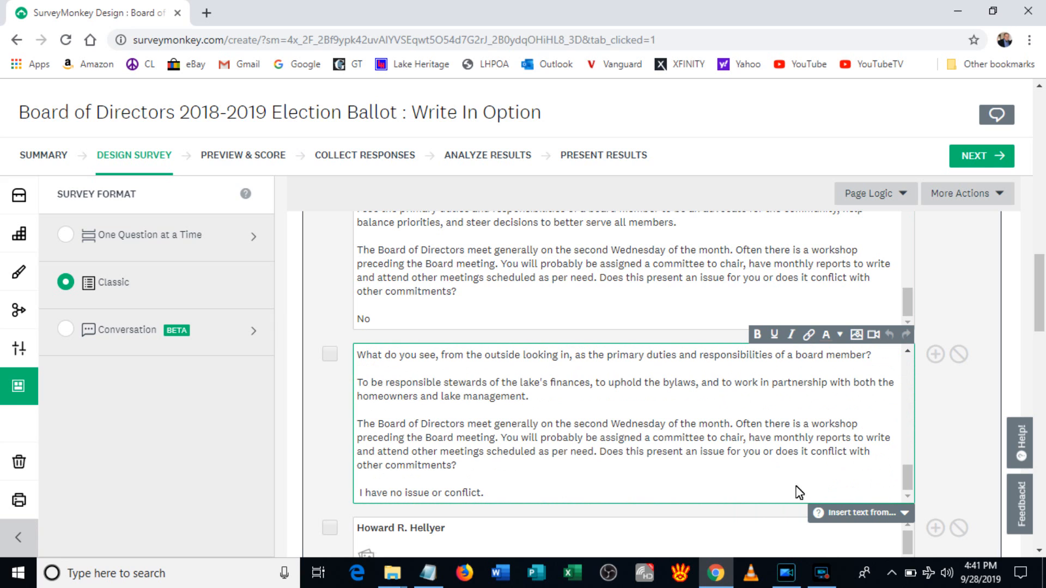
scroll(582, 425, "down", 4)
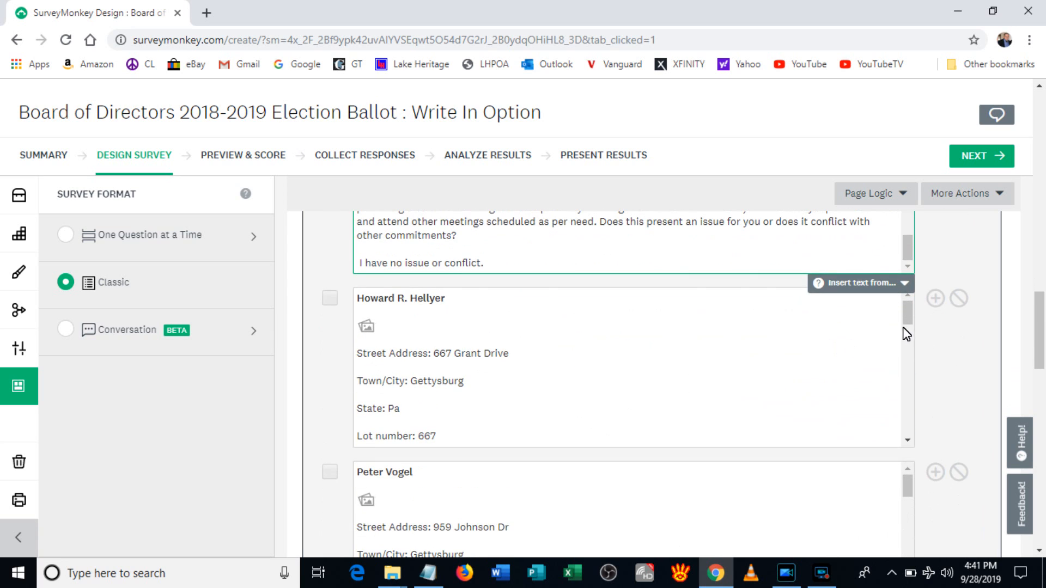
left_click_drag(908, 309, 905, 439)
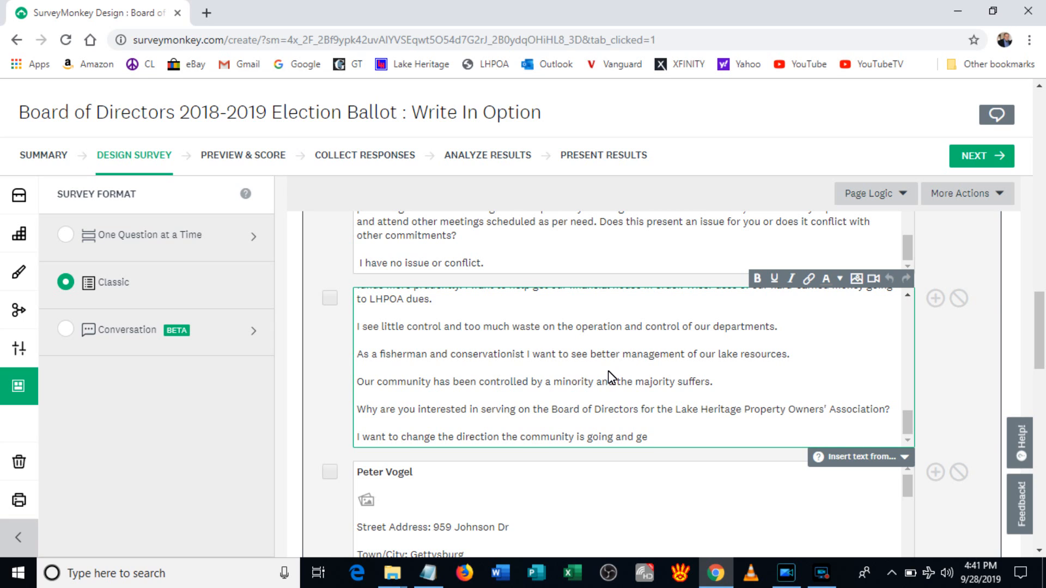
scroll(612, 377, "down", 3)
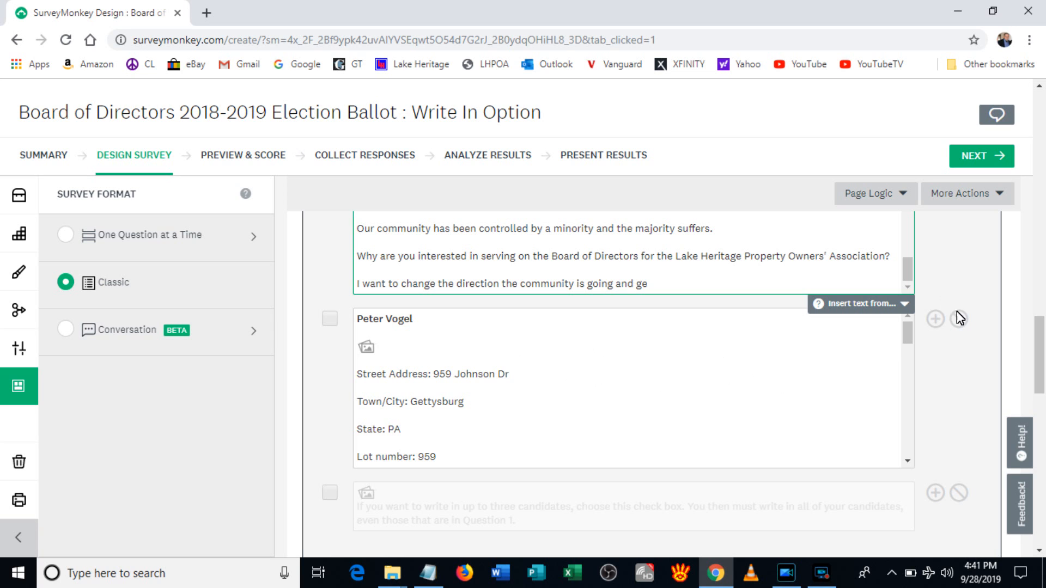
left_click_drag(902, 341, 905, 299)
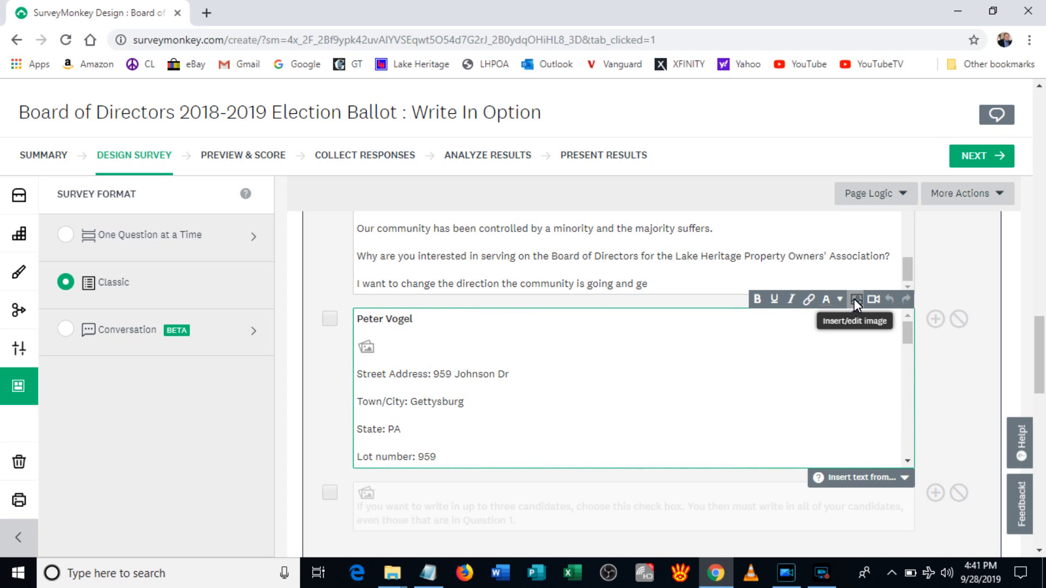
left_click(401, 355)
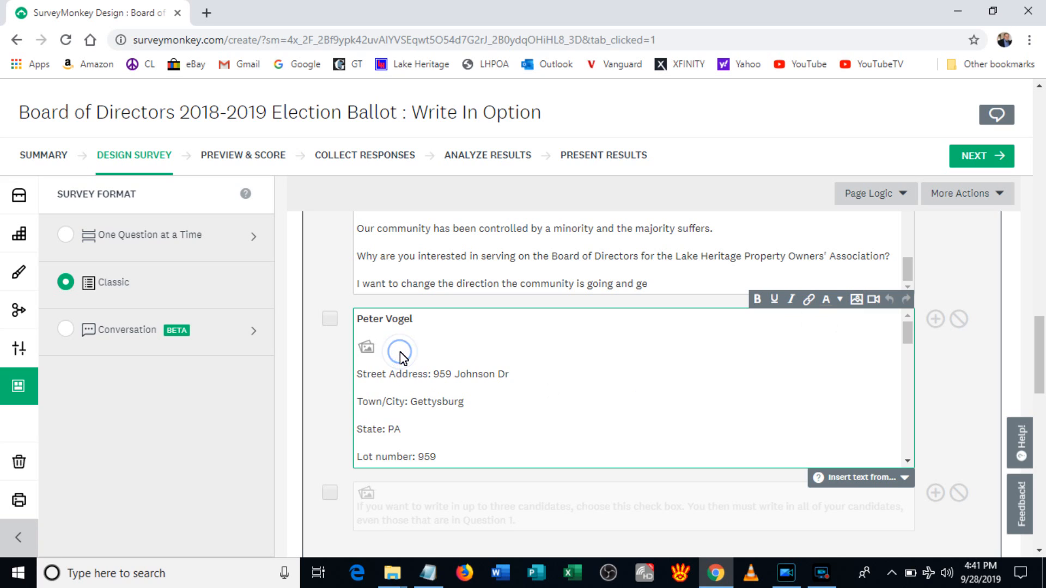
key("Return")
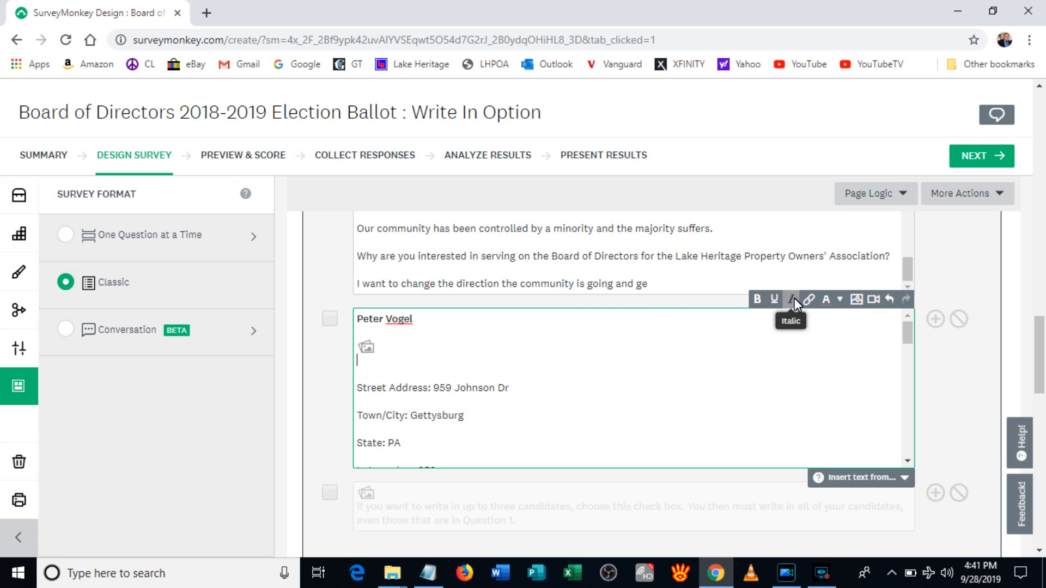
left_click(857, 300)
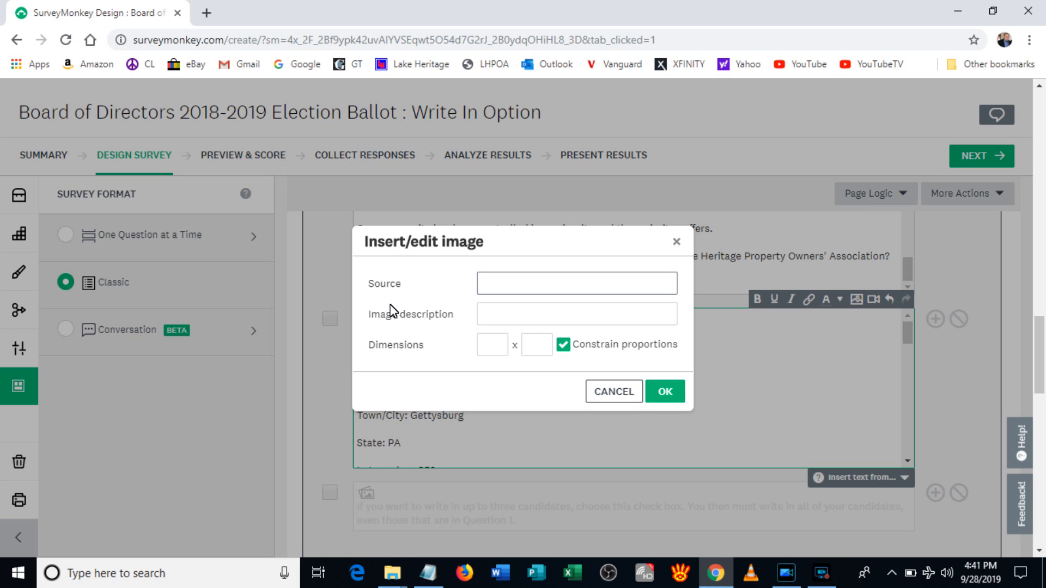
left_click(606, 398)
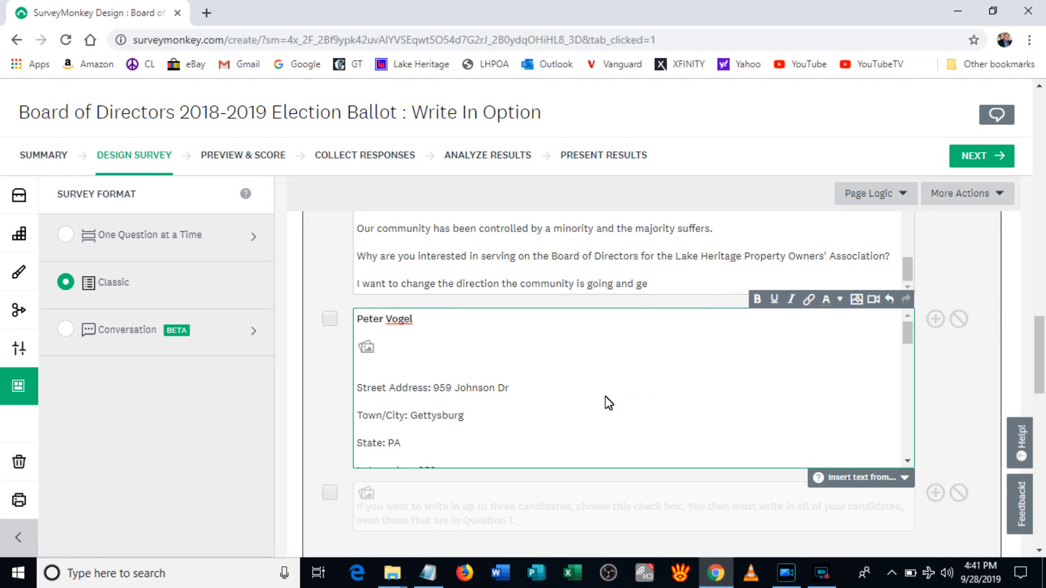
Step: Delete the empty line after the image placeholder so the street address follows, then review the answer text
key("BackSpace")
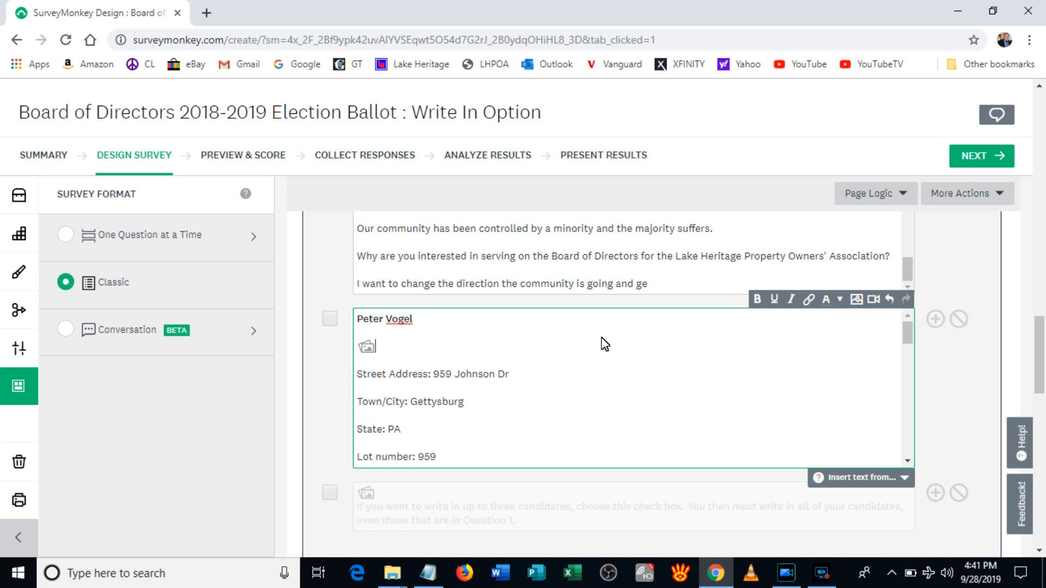
scroll(605, 345, "down", 2)
scroll(605, 345, "up", 2)
scroll(605, 345, "down", 5)
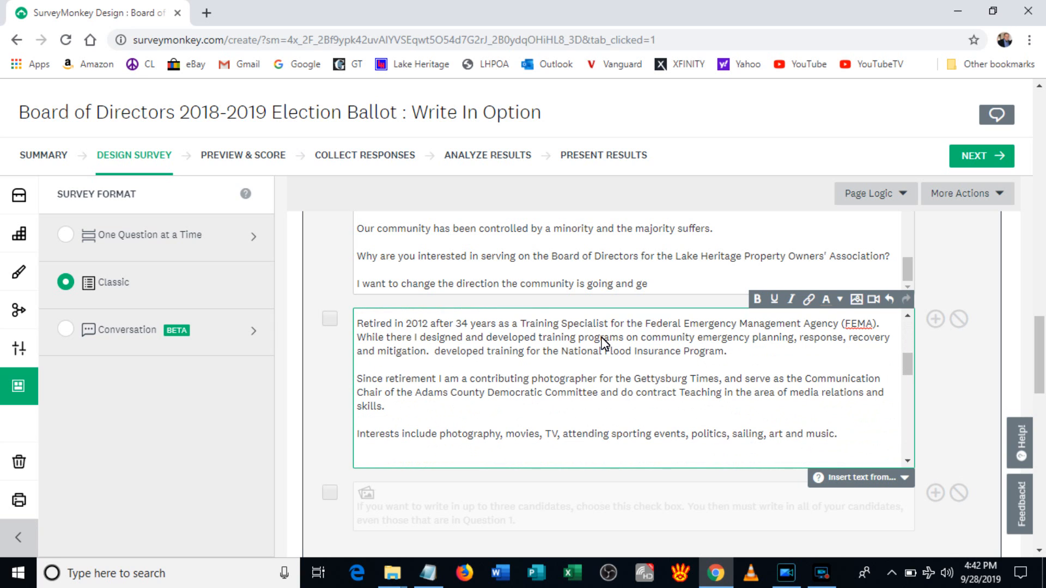
scroll(605, 345, "up", 5)
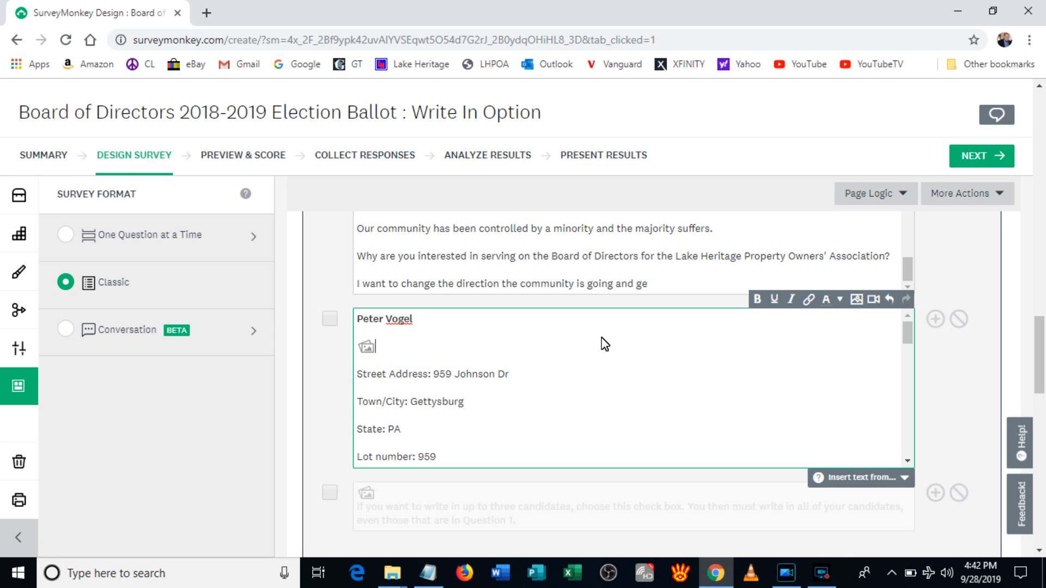
scroll(605, 344, "down", 3)
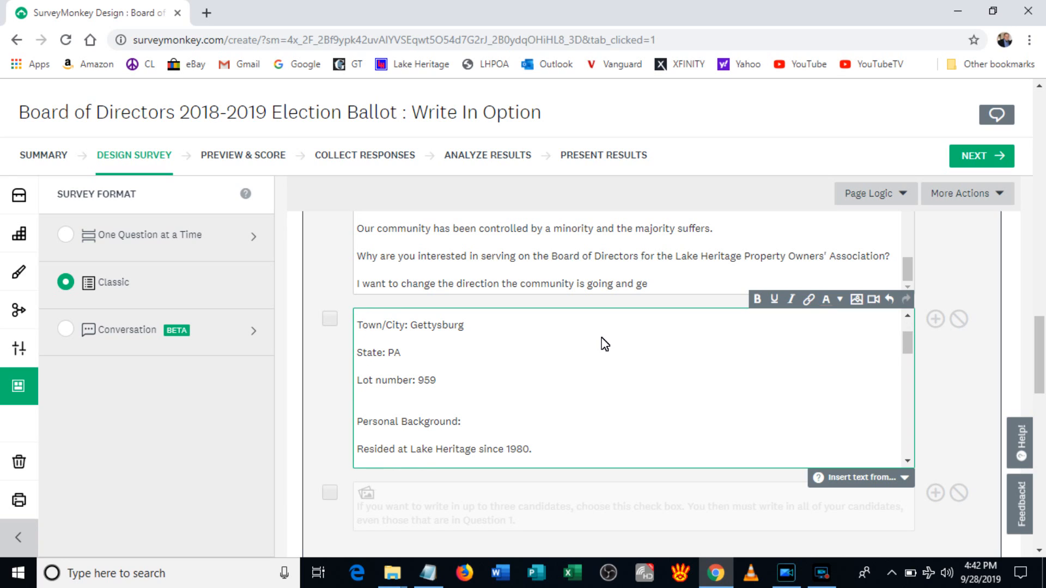
scroll(544, 387, "down", 6)
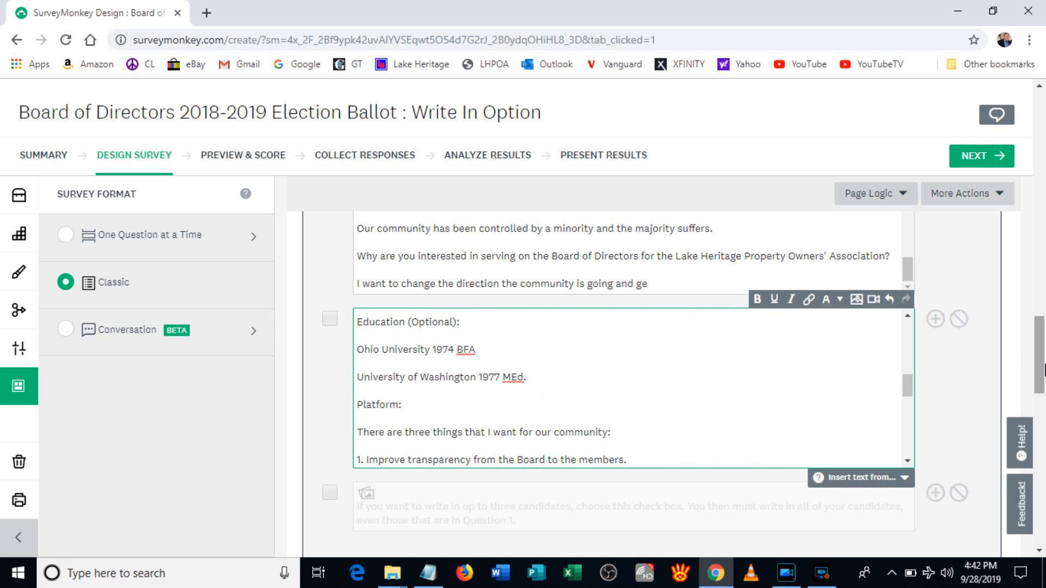
left_click_drag(1043, 371, 1043, 202)
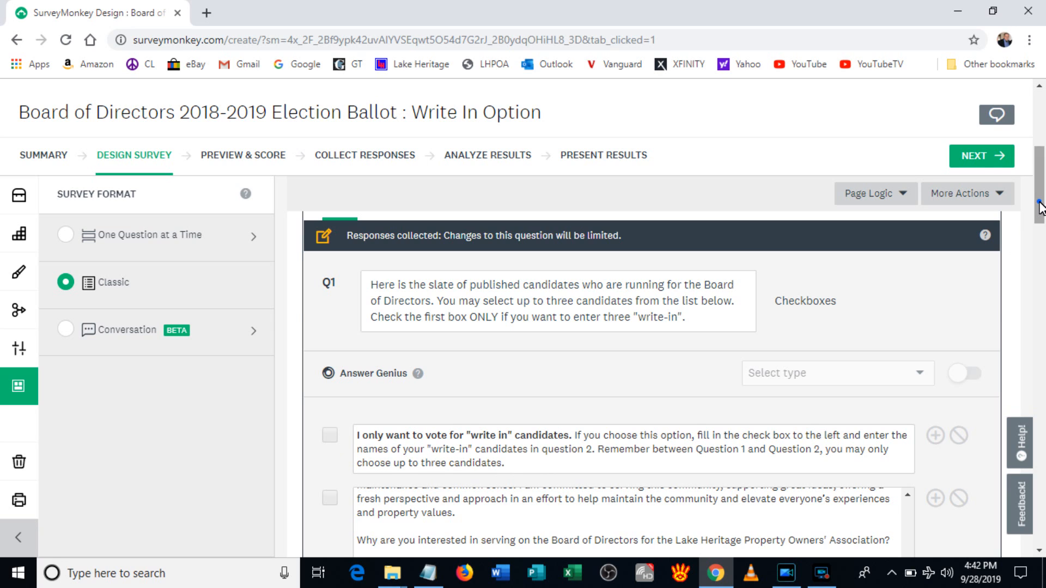
left_click_drag(1041, 209, 1041, 241)
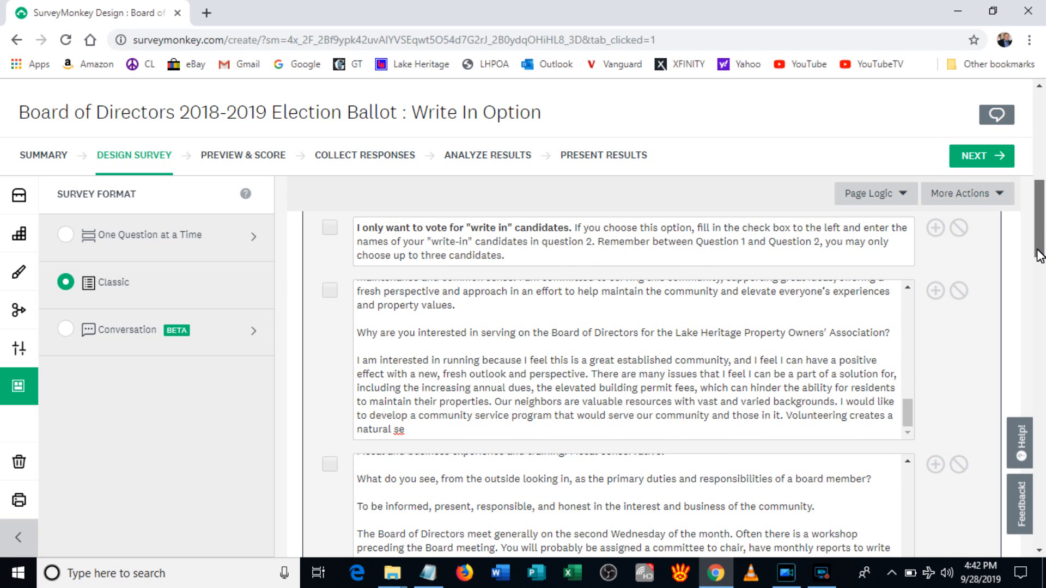
left_click_drag(1041, 241, 1030, 457)
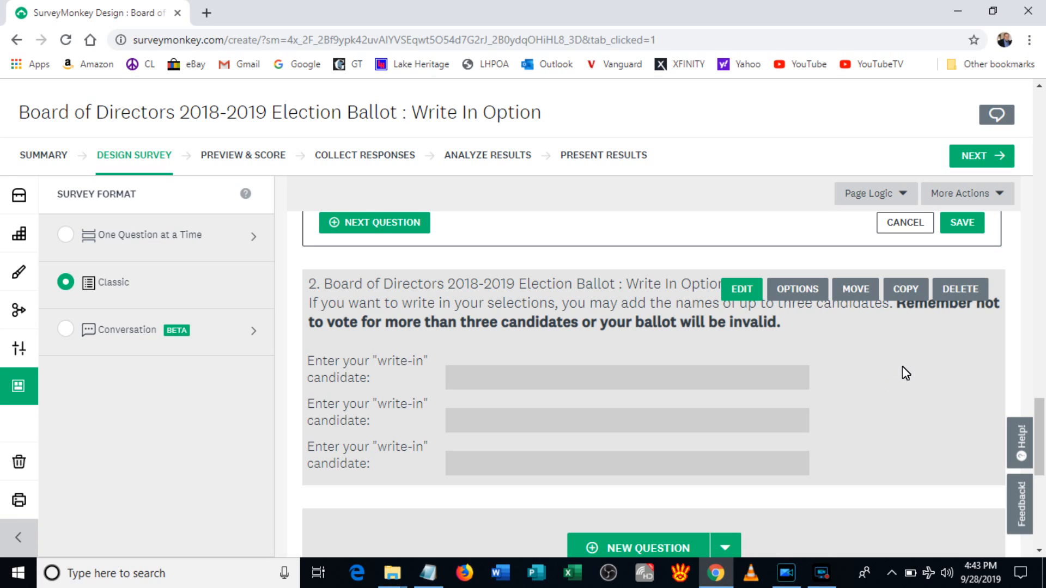
scroll(902, 366, "up", 1)
scroll(915, 437, "up", 1)
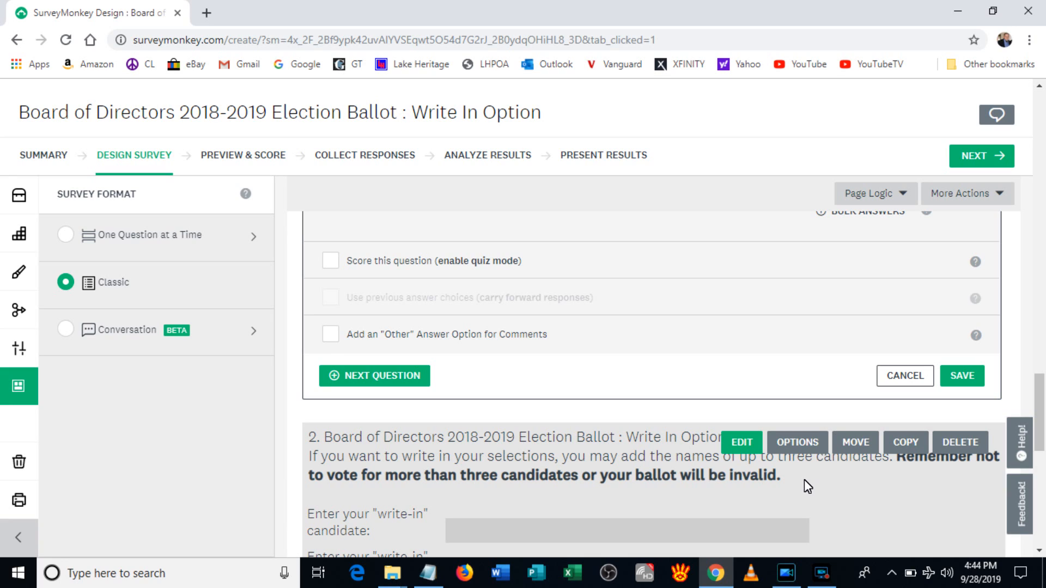
scroll(806, 479, "down", 1)
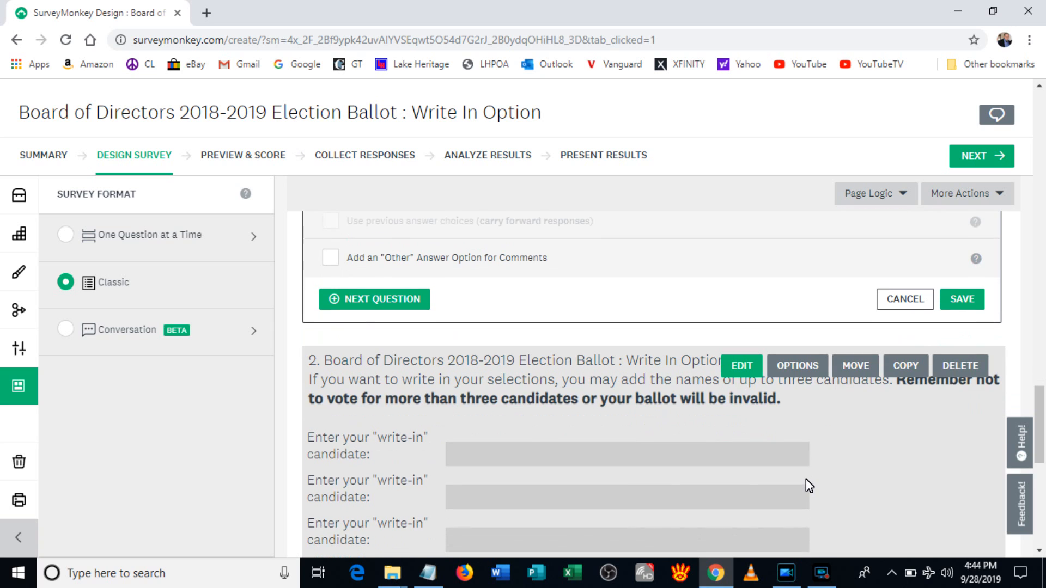
scroll(569, 460, "down", 1)
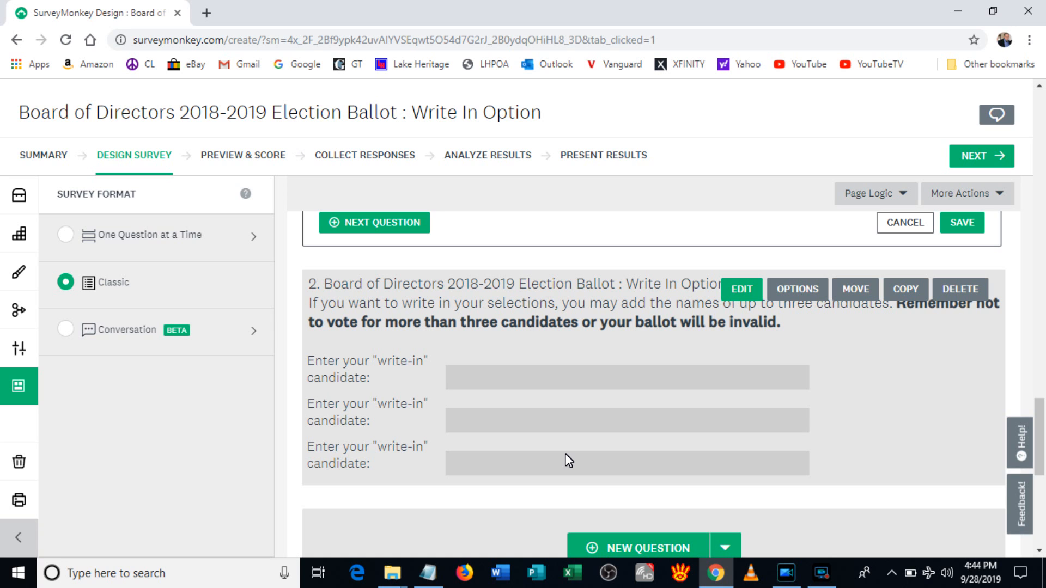
scroll(567, 453, "up", 10)
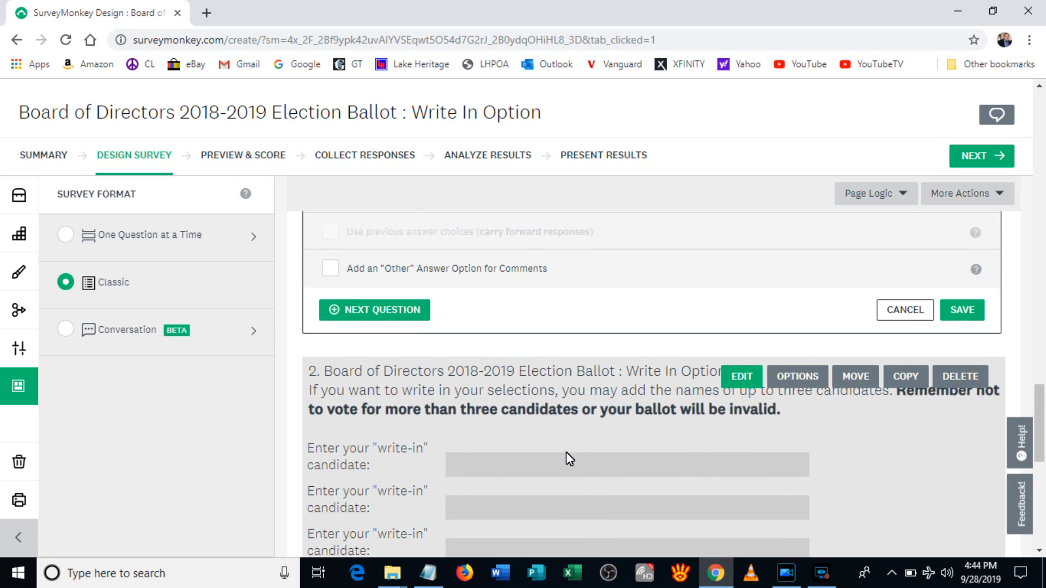
scroll(566, 457, "up", 10)
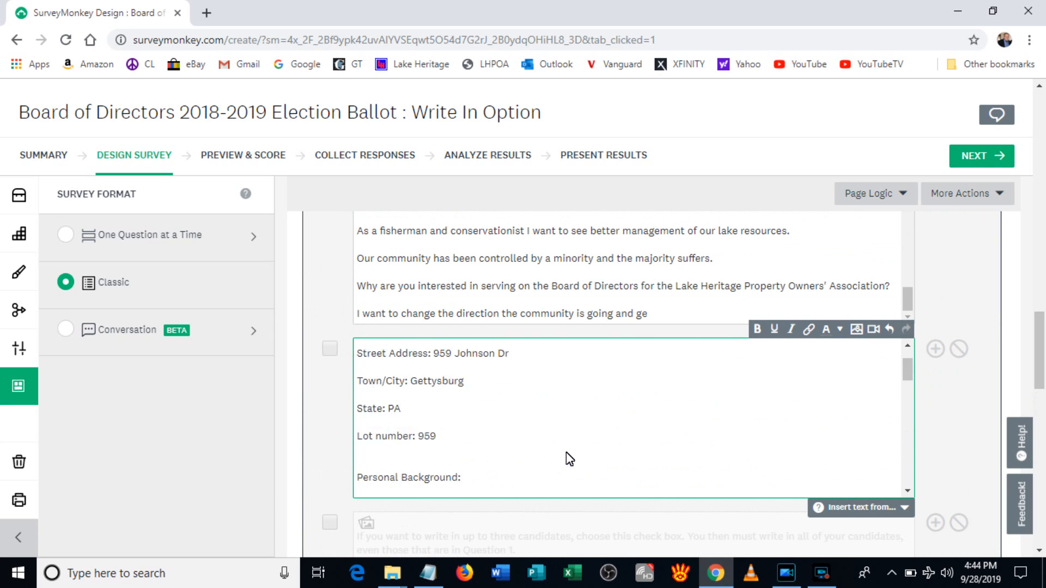
scroll(588, 433, "up", 15)
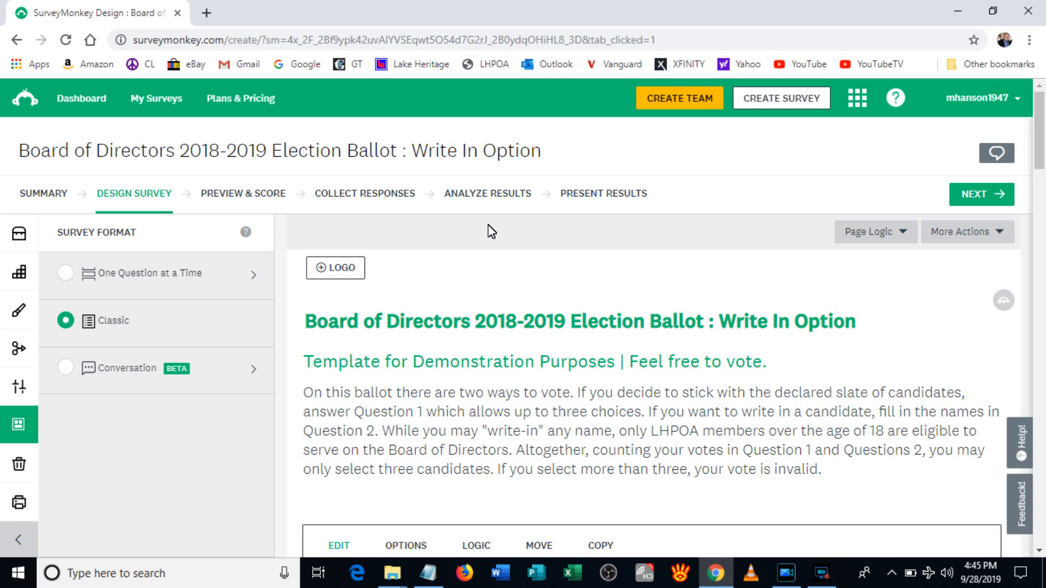
Step: Open the ballot's results analysis and switch to the Individual Responses view
left_click(485, 194)
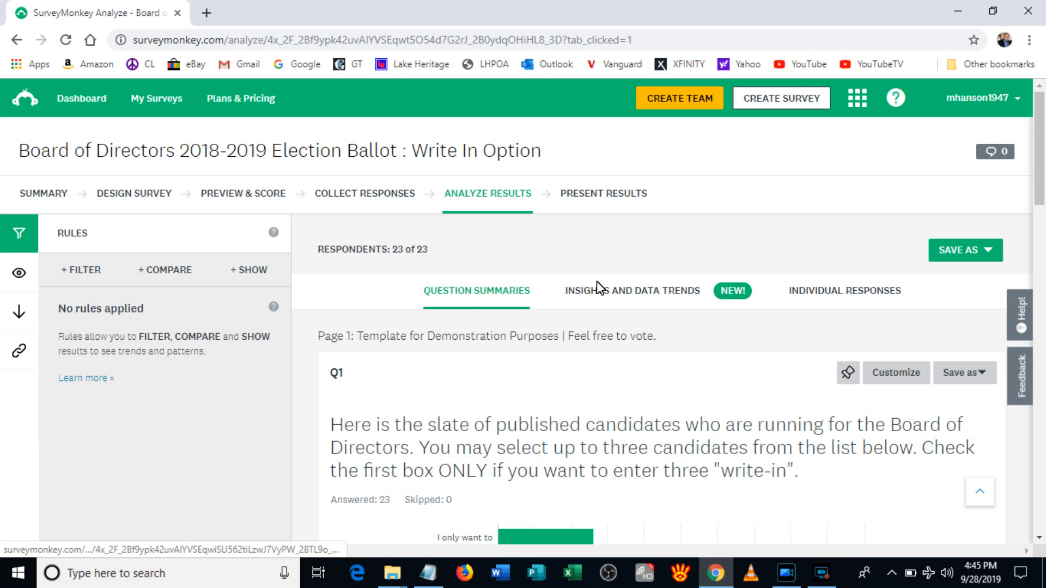
left_click(812, 292)
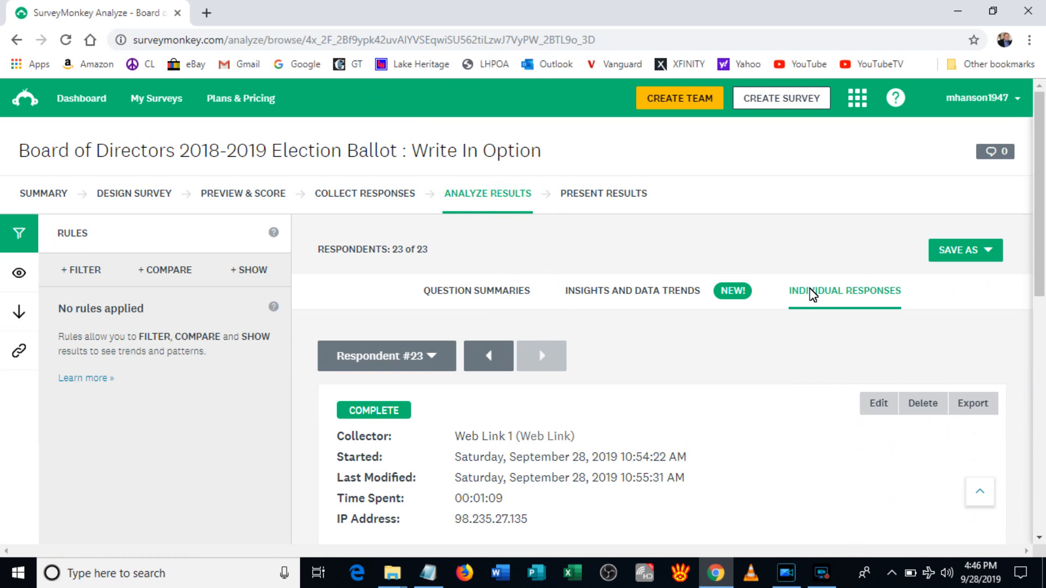
Step: Open the Export Survey Data dialog for all individual responses from the Save As export menu
left_click(954, 254)
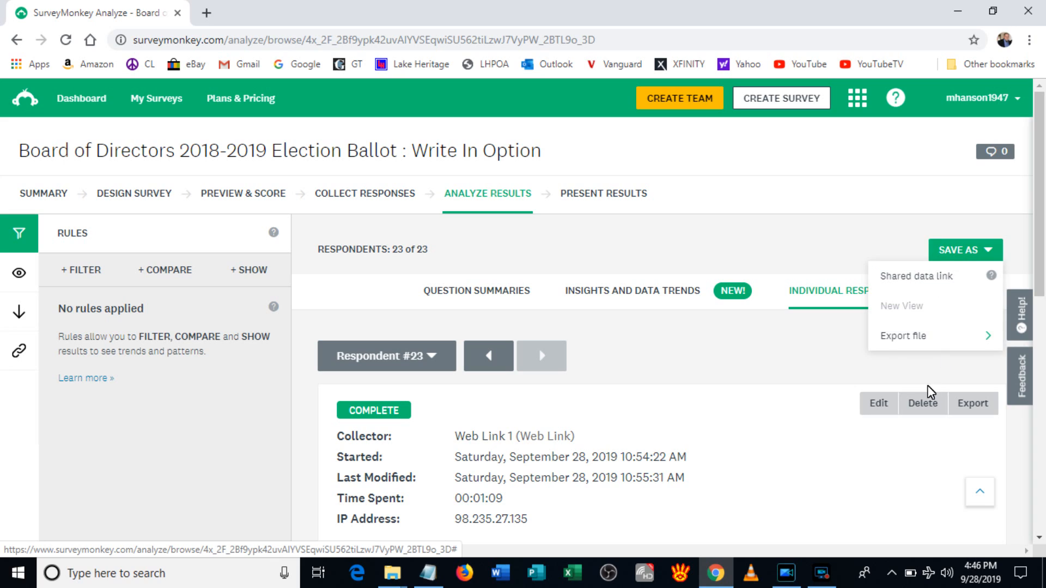
left_click(888, 339)
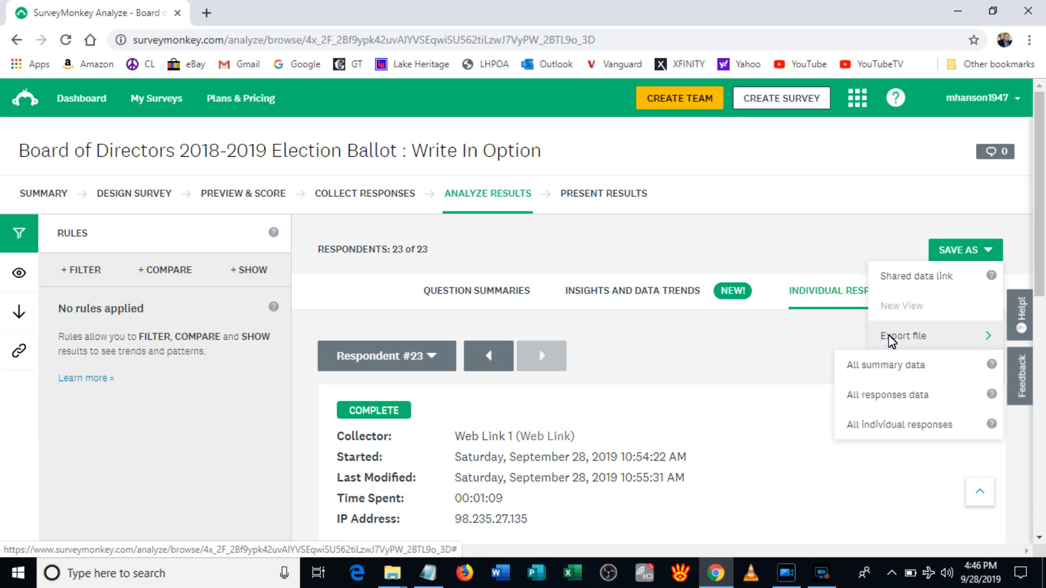
left_click(903, 426)
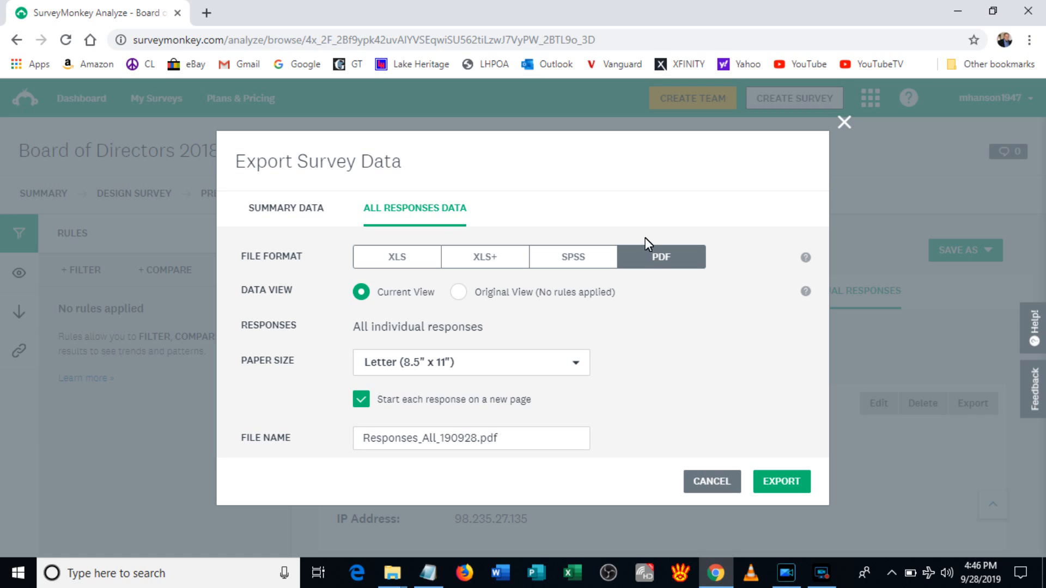
mouse_move(653, 260)
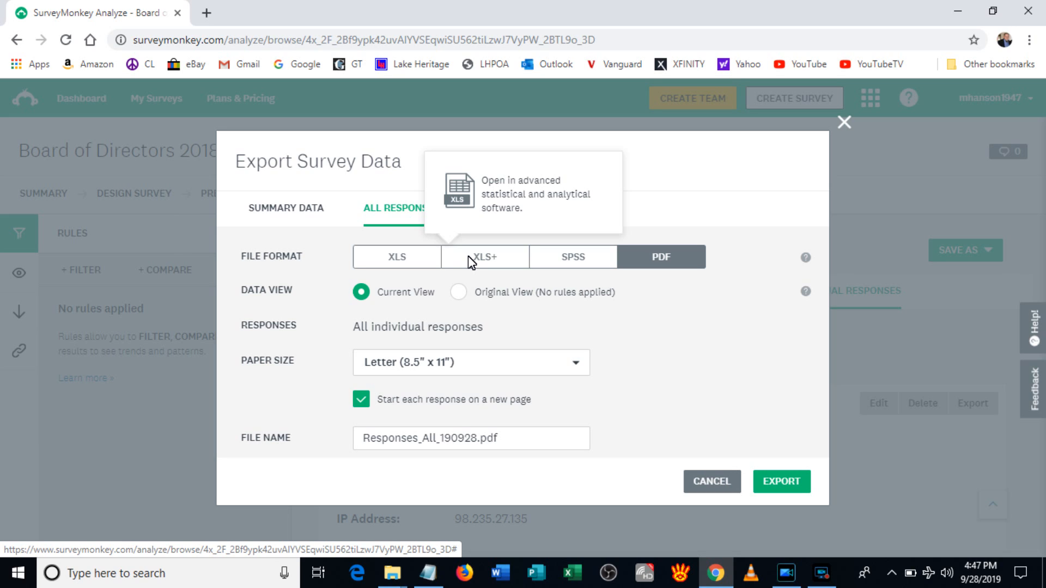
Step: Switch the export format to XLS and prefix the file name with the date 09-28-2019
left_click(393, 261)
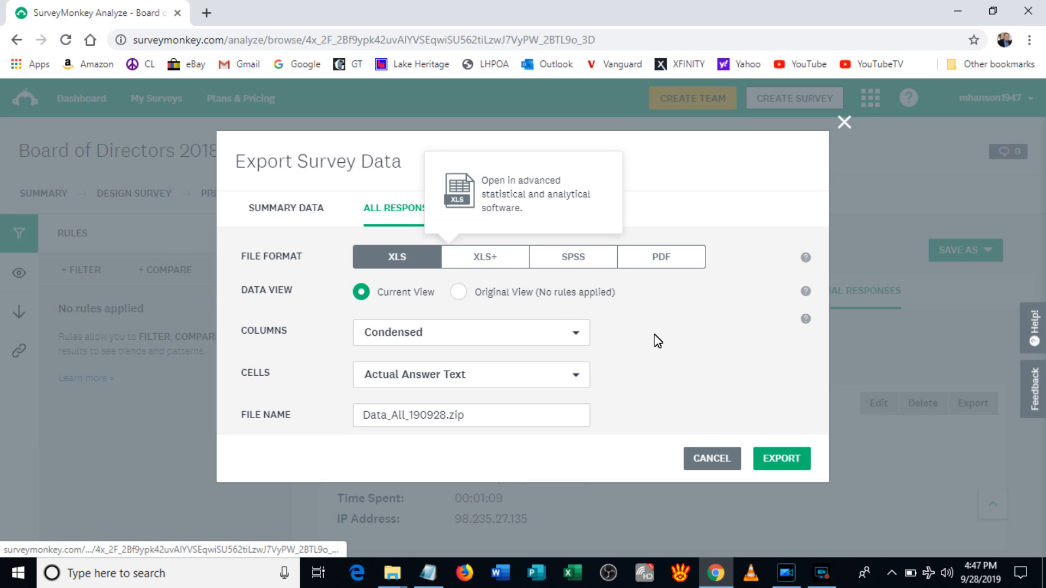
left_click(362, 417)
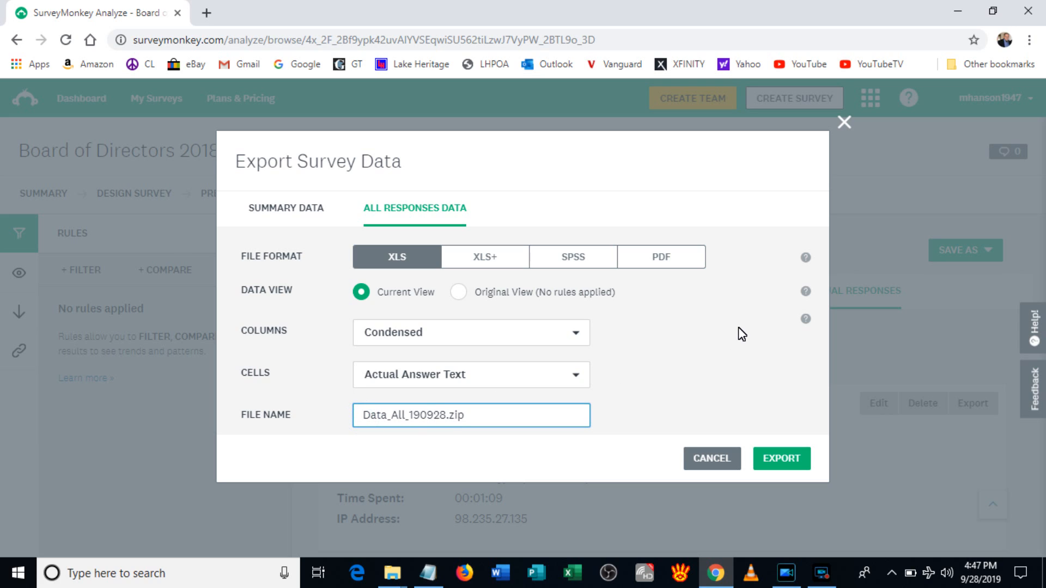
type("09-")
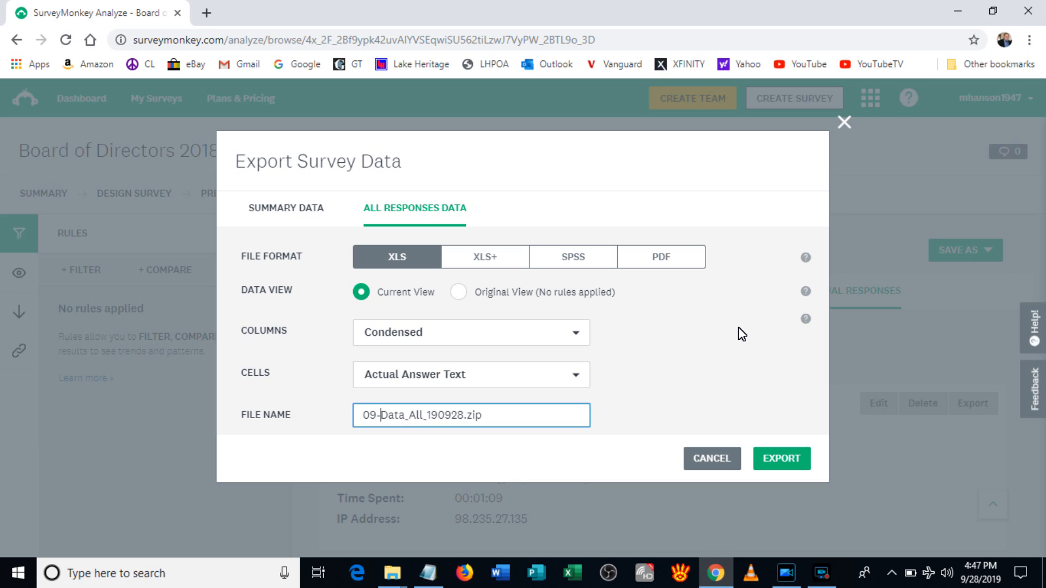
type("28")
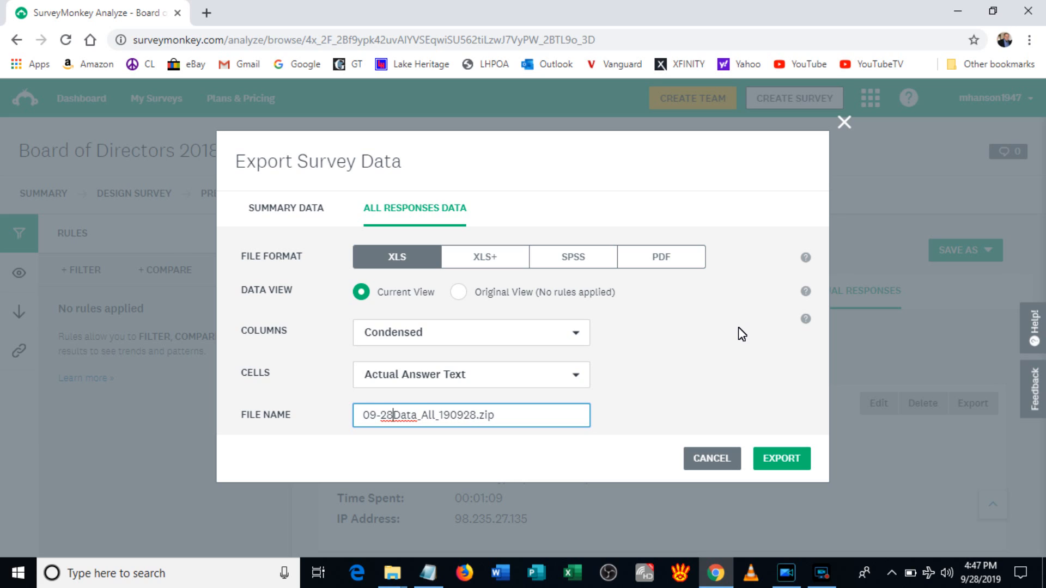
type("-2019")
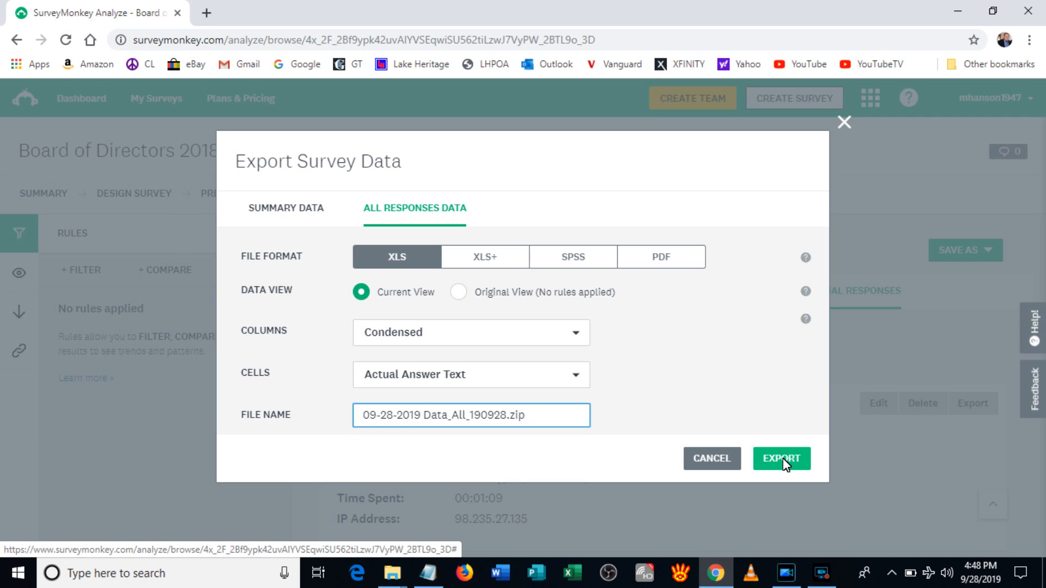
Step: Run the XLS export, download 09-28-2019 Data_All_190928.zip, and minimize Chrome to the desktop
left_click(784, 462)
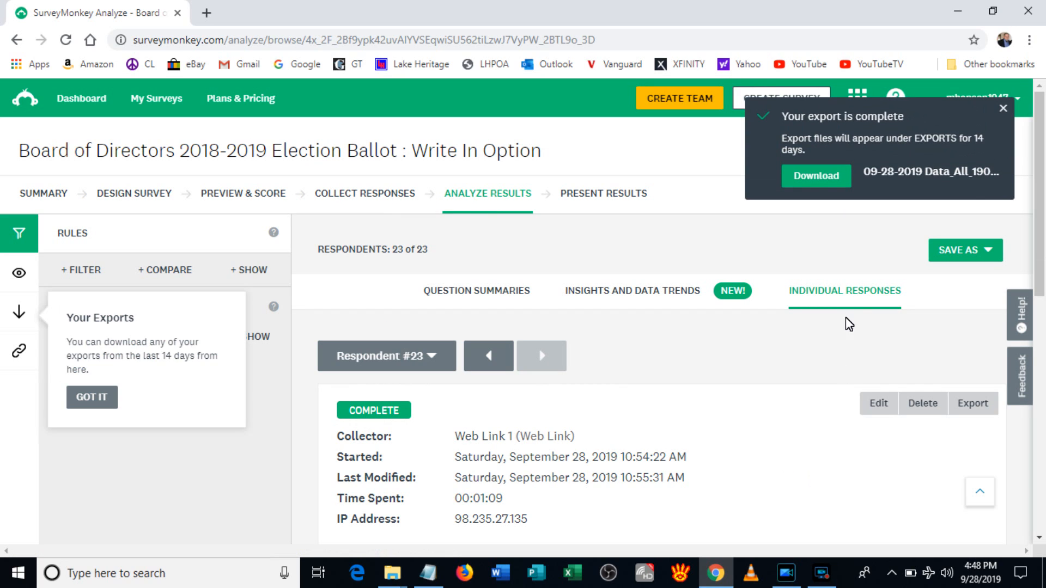
left_click(819, 177)
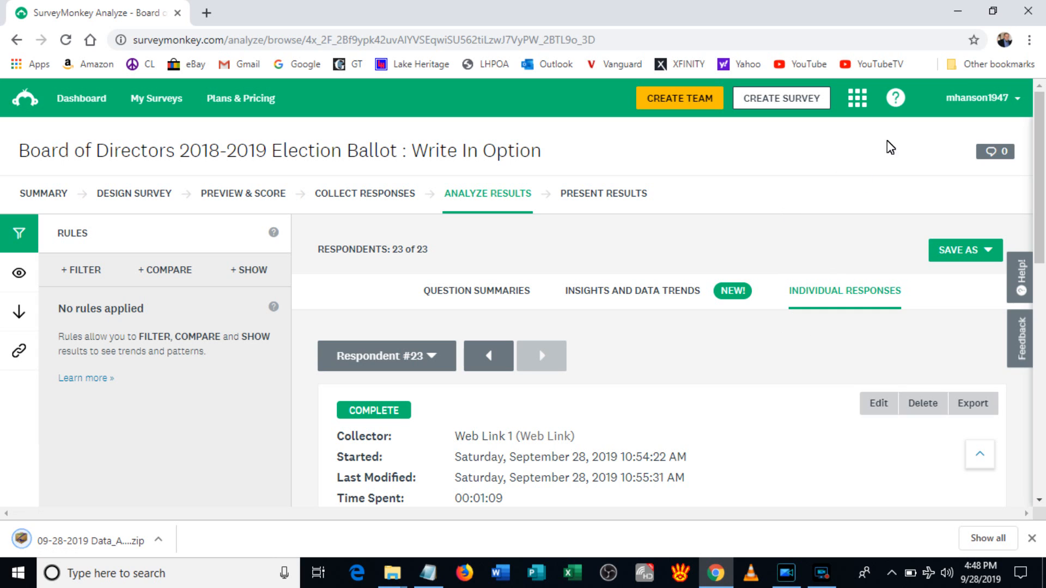
left_click(959, 12)
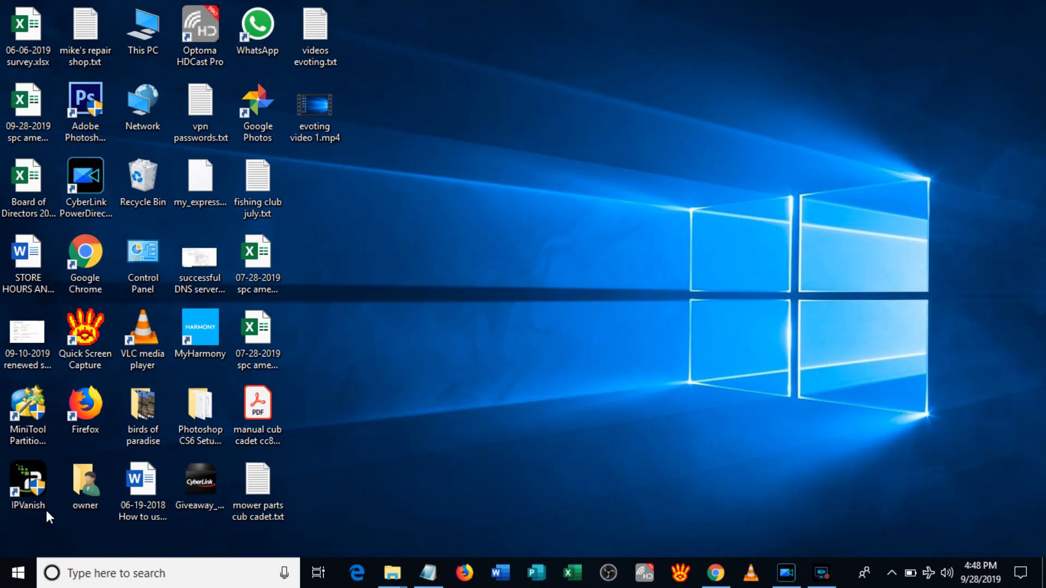
Step: Browse from the owner folder into Downloads to view the 12 KB 09-28-2019 Data_All_190928.zip
double_click(77, 488)
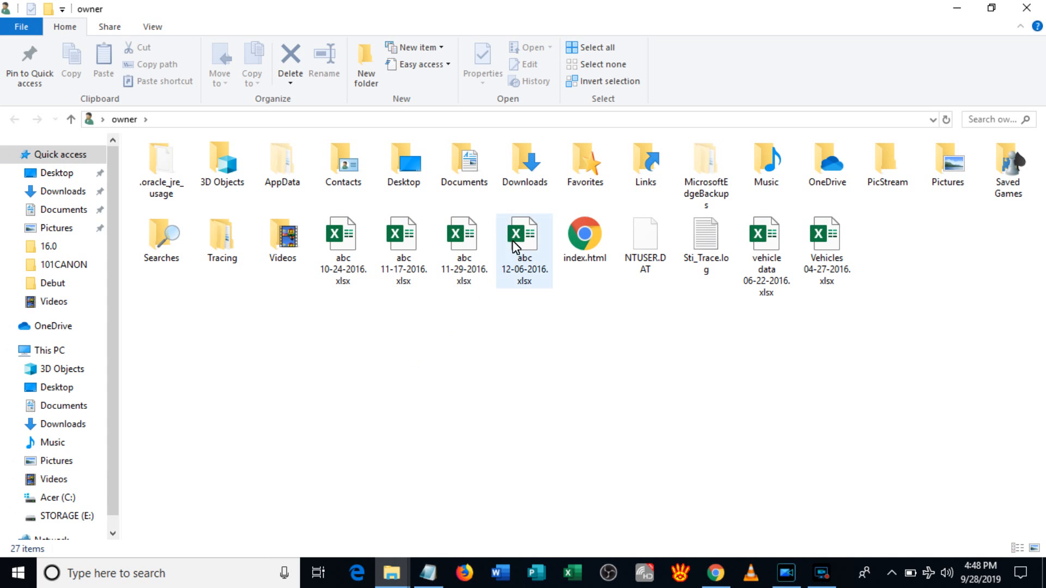
double_click(525, 164)
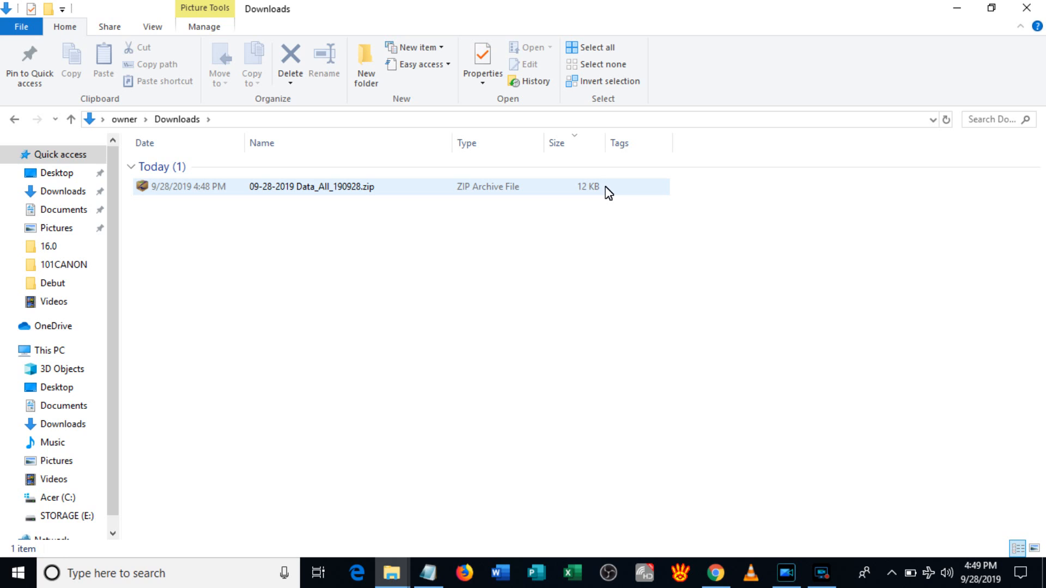
left_click(823, 578)
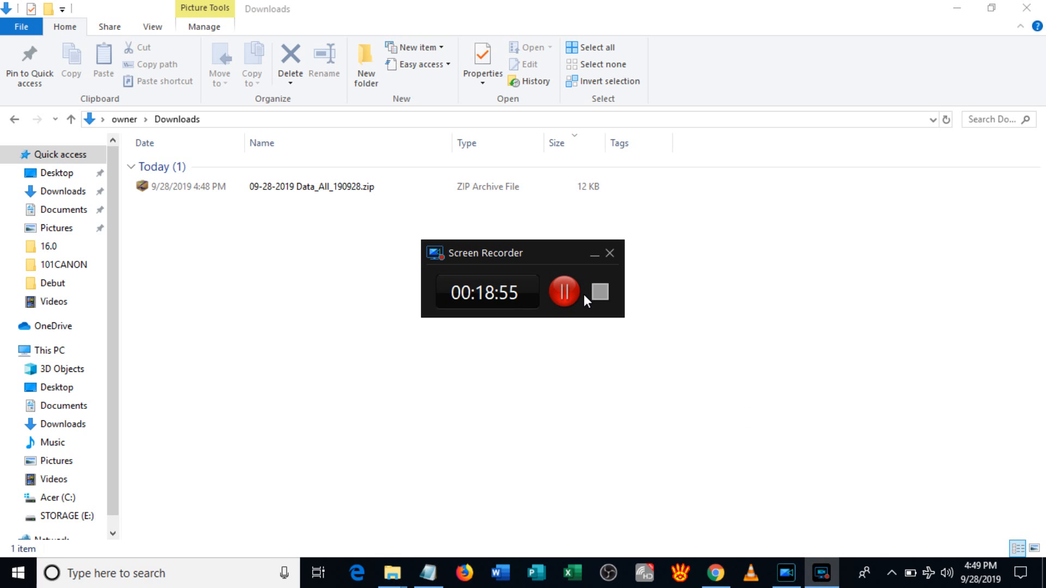